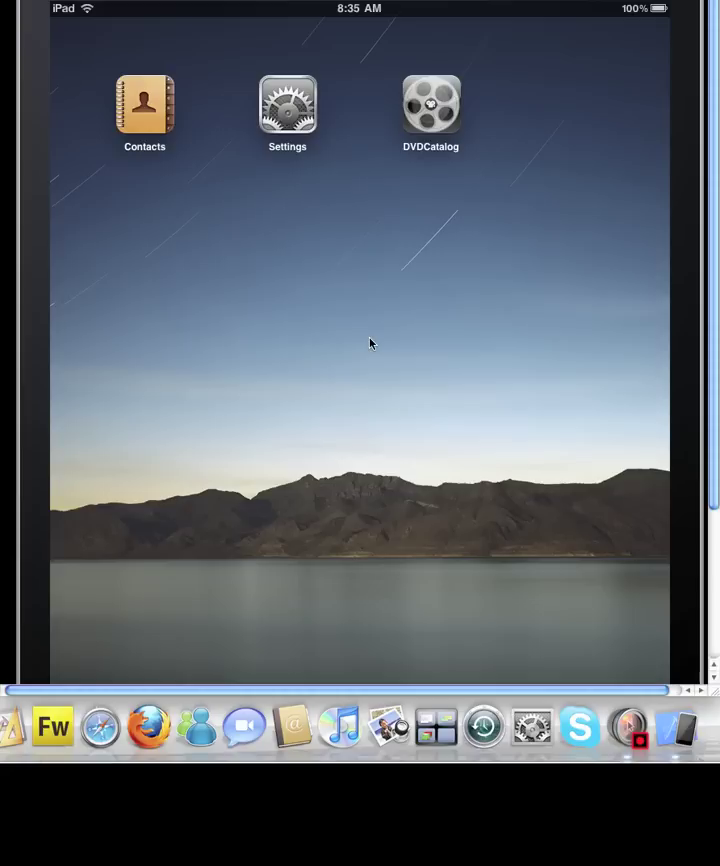
- Launch the DVDCatalog app from the iPad home screen
scroll(370, 343, "down", 3)
scroll(370, 343, "up", 3)
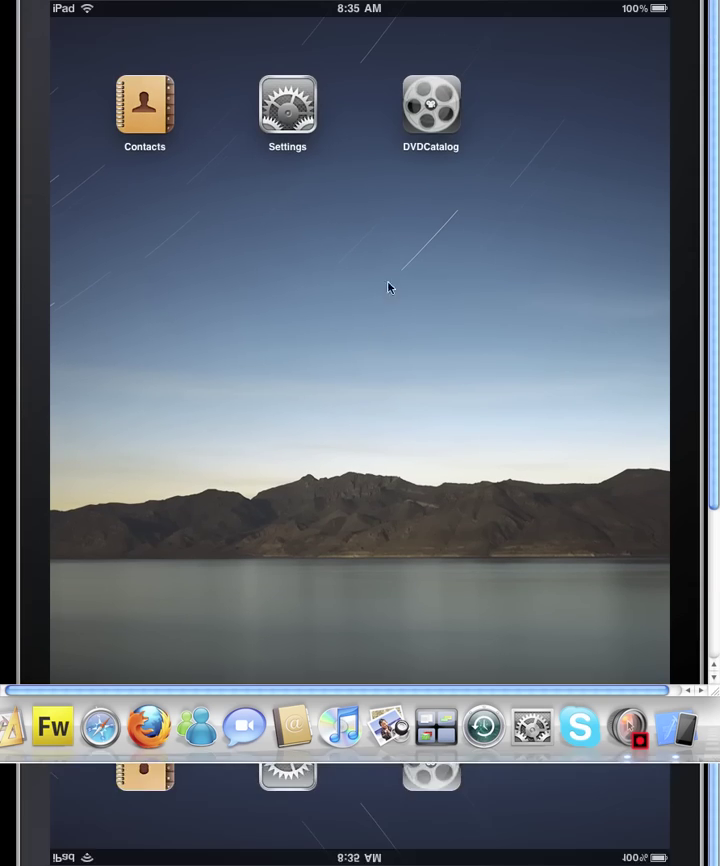
left_click(427, 119)
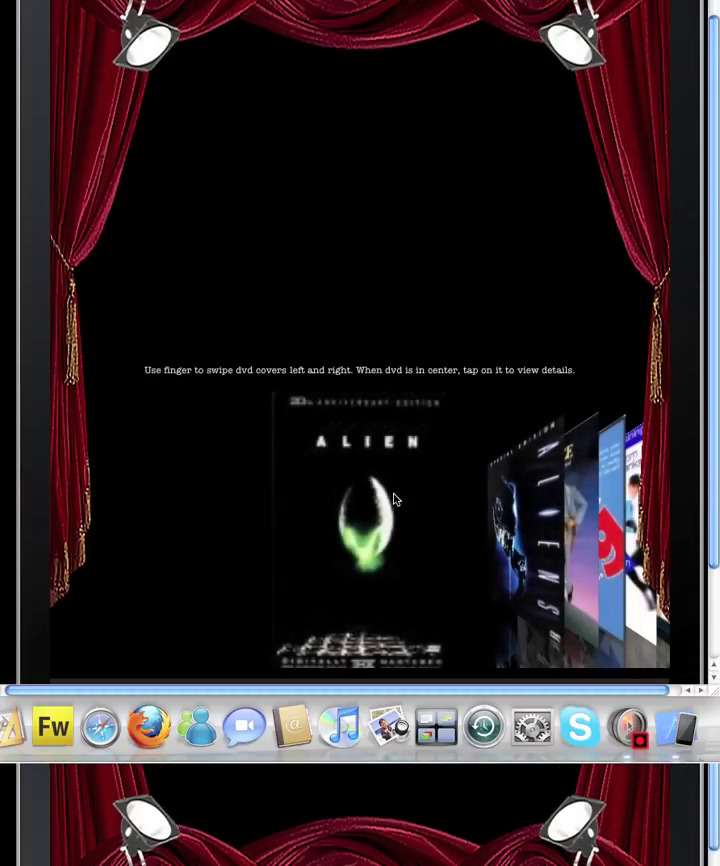
- Swipe the cover flow until Mr. & Mrs. Smith is centred
left_click_drag(394, 499, 310, 480)
left_click_drag(480, 484, 249, 519)
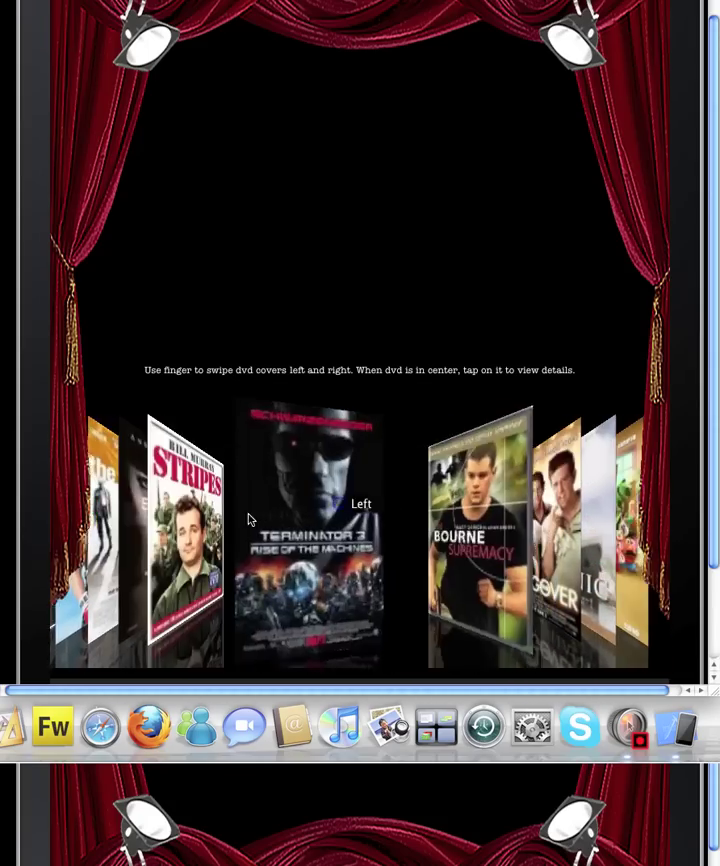
left_click_drag(333, 513, 416, 515)
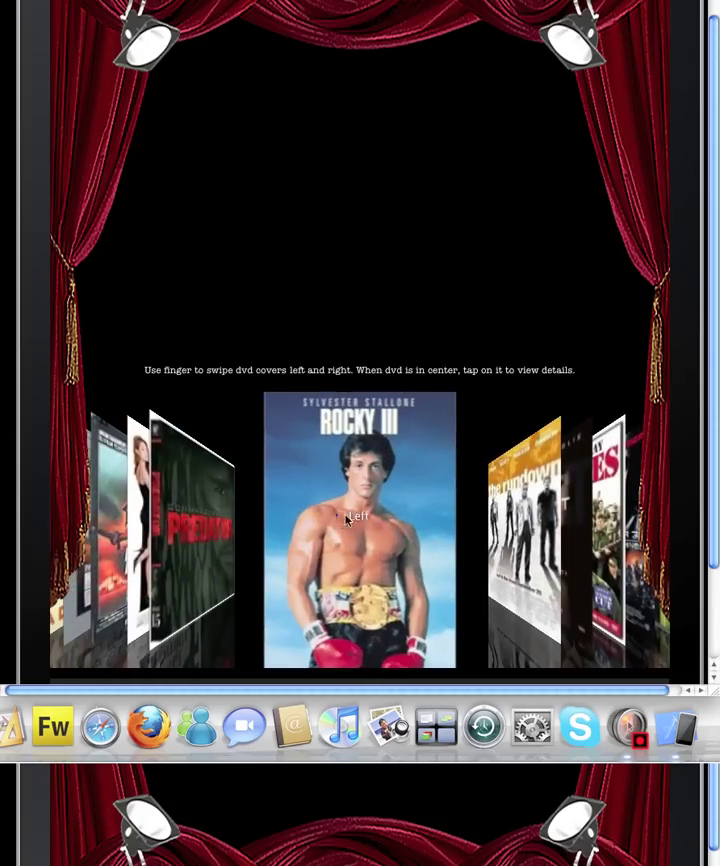
left_click_drag(346, 518, 422, 519)
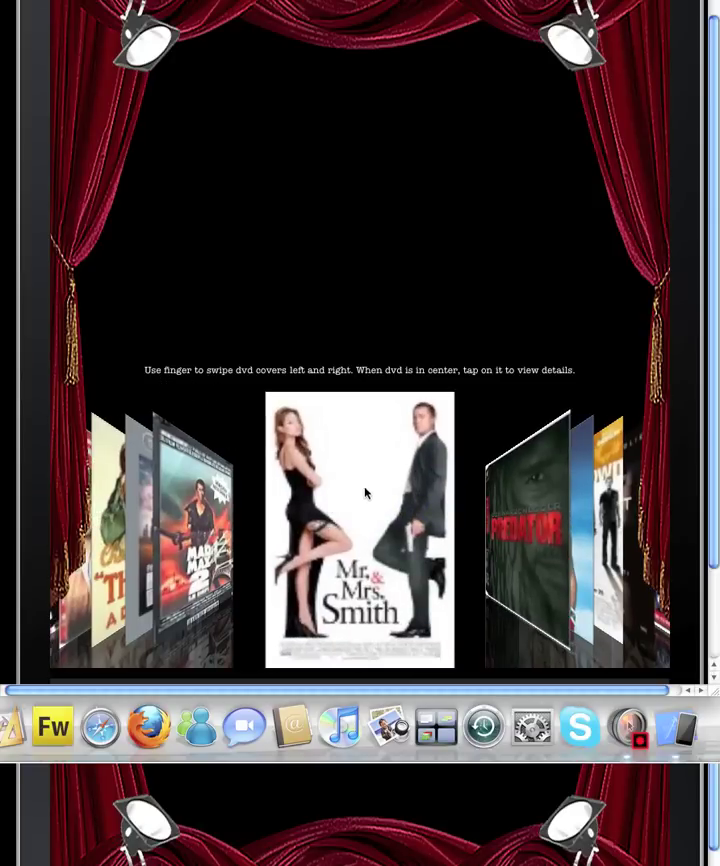
mouse_move(381, 507)
left_mouse_down()
mouse_move(310, 507)
mouse_move(419, 509)
mouse_move(359, 508)
left_mouse_up()
- Add the note "my notes here" to Mr. & Mrs. Smith and save it
left_click(360, 509)
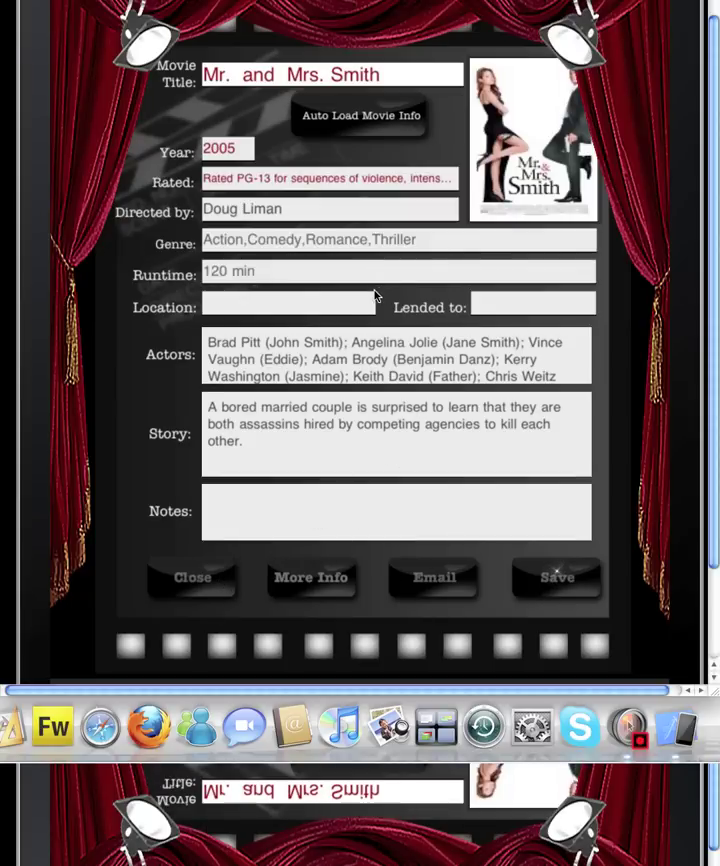
left_click(302, 509)
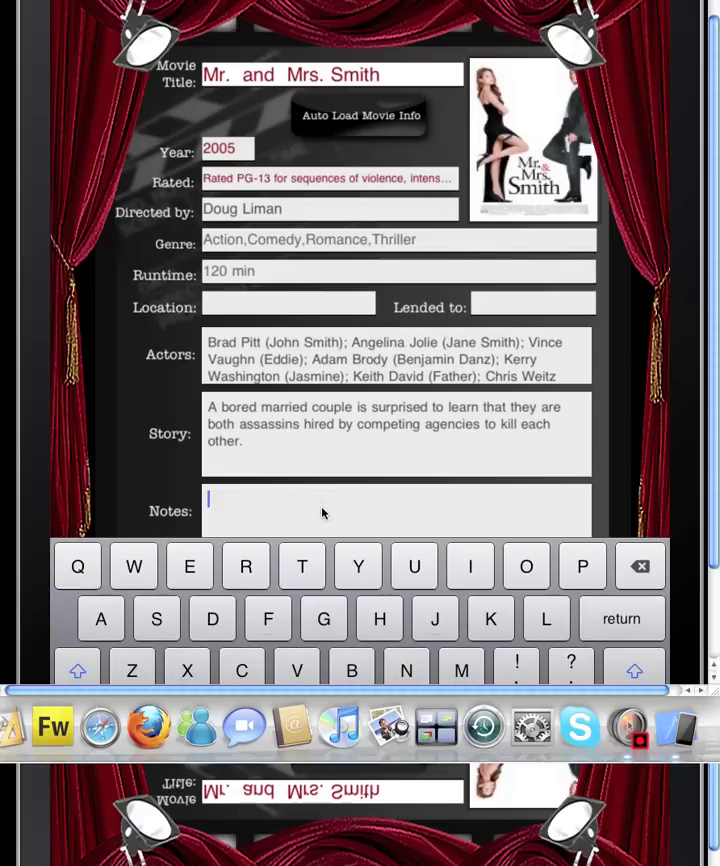
type("my n otes")
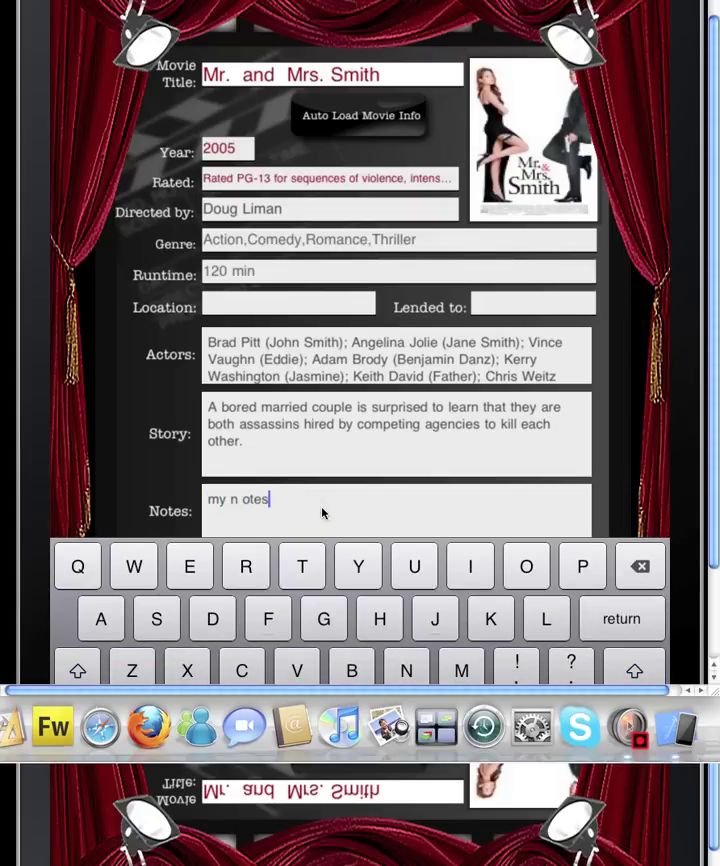
key("BackSpace")
key("BackSpace")
key("BackSpace")
key("BackSpace")
key("BackSpace")
type("ote")
type("s here")
scroll(681, 561, "down", 3)
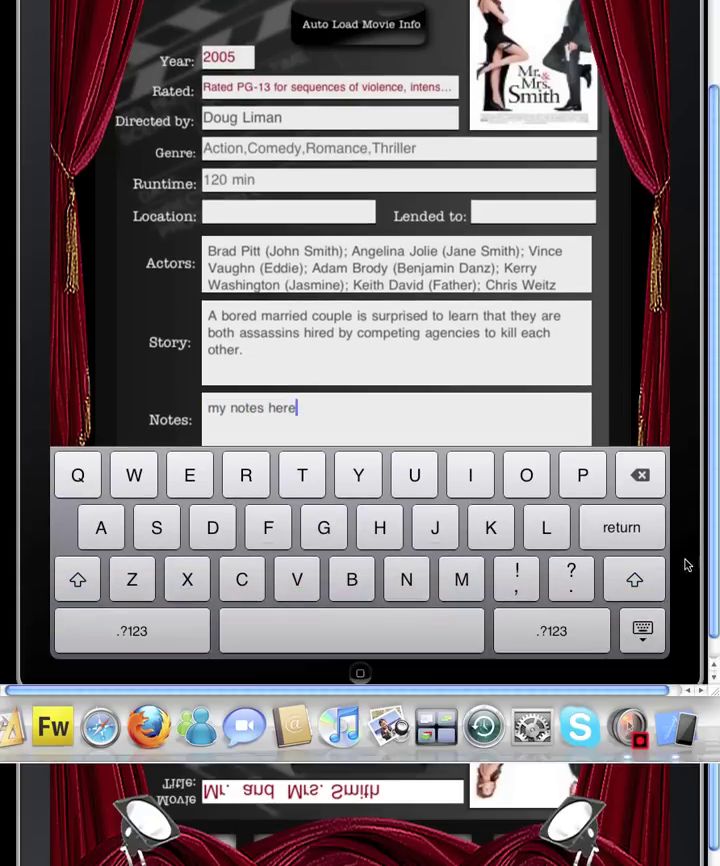
left_click(640, 629)
left_click(563, 481)
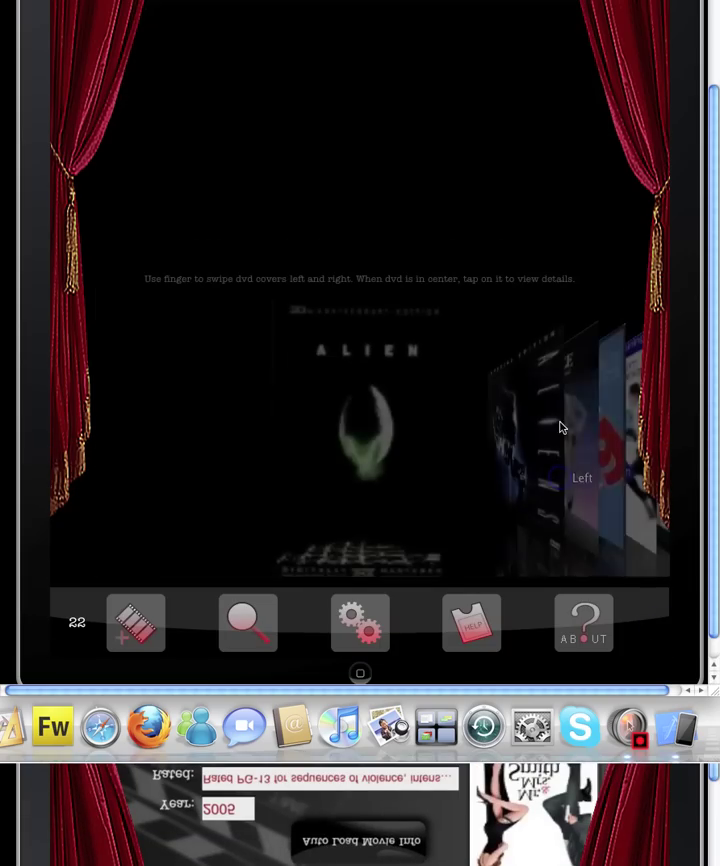
- Reopen Mr. & Mrs. Smith to confirm the note was kept, then close it
left_click_drag(472, 421, 362, 416)
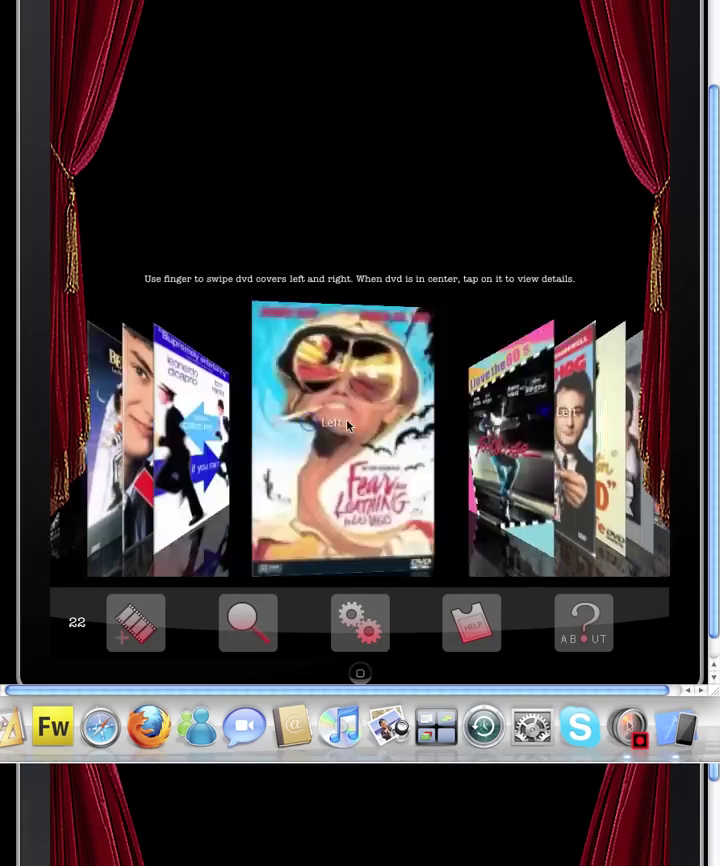
mouse_move(461, 418)
left_mouse_down()
mouse_move(335, 426)
mouse_move(410, 425)
left_mouse_up()
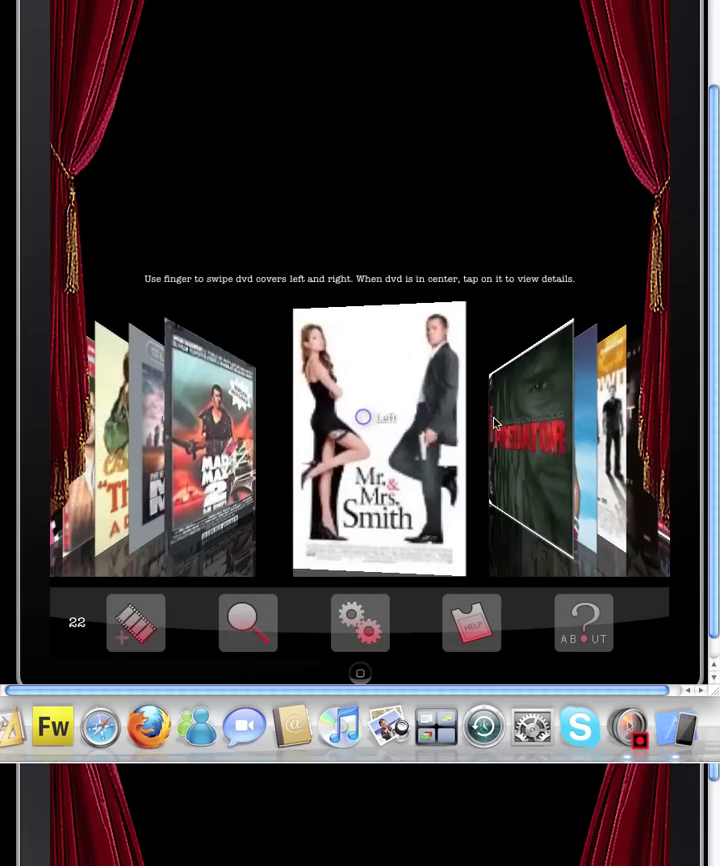
left_click(400, 420)
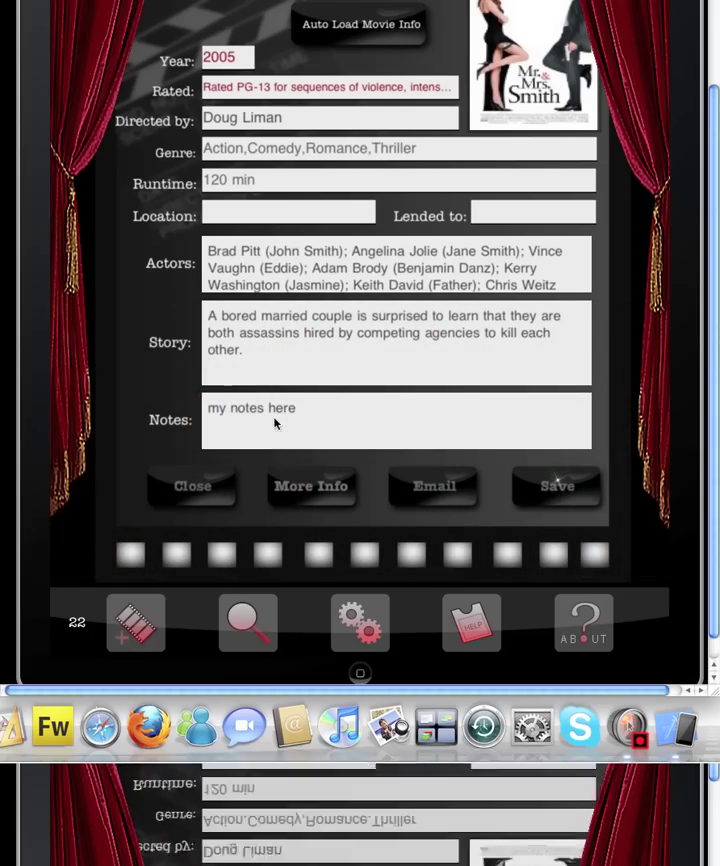
left_click(199, 485)
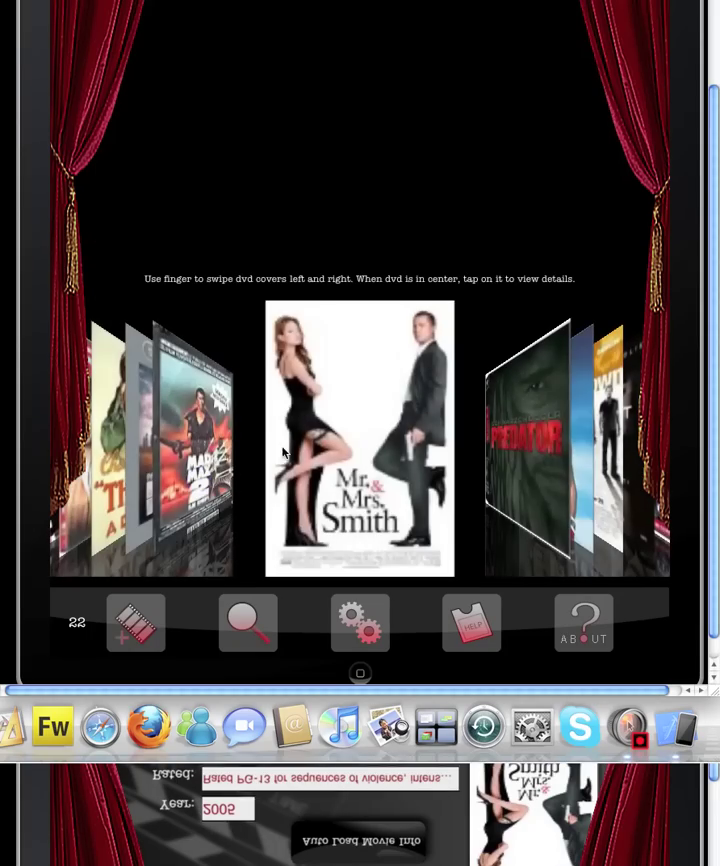
- Start a new movie entry titled "Alice In Wonder Land"
left_click_drag(385, 485, 246, 474)
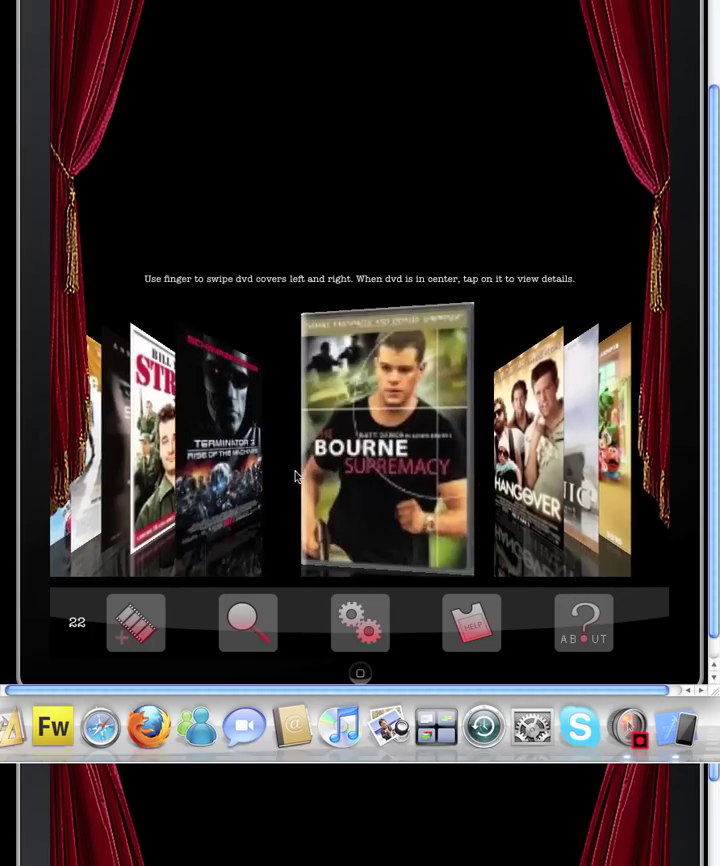
left_click_drag(329, 507, 487, 478)
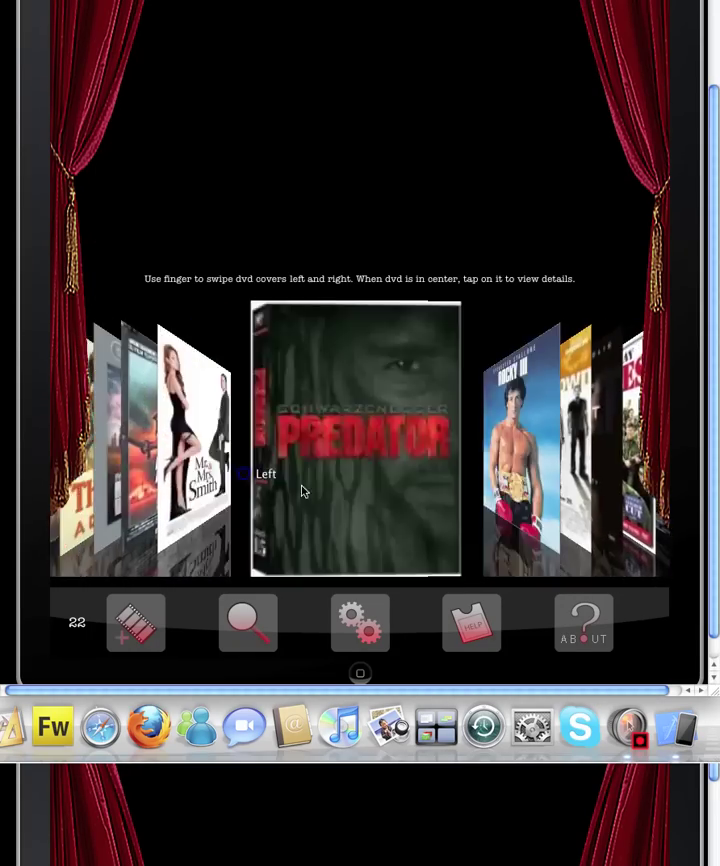
left_click(137, 636)
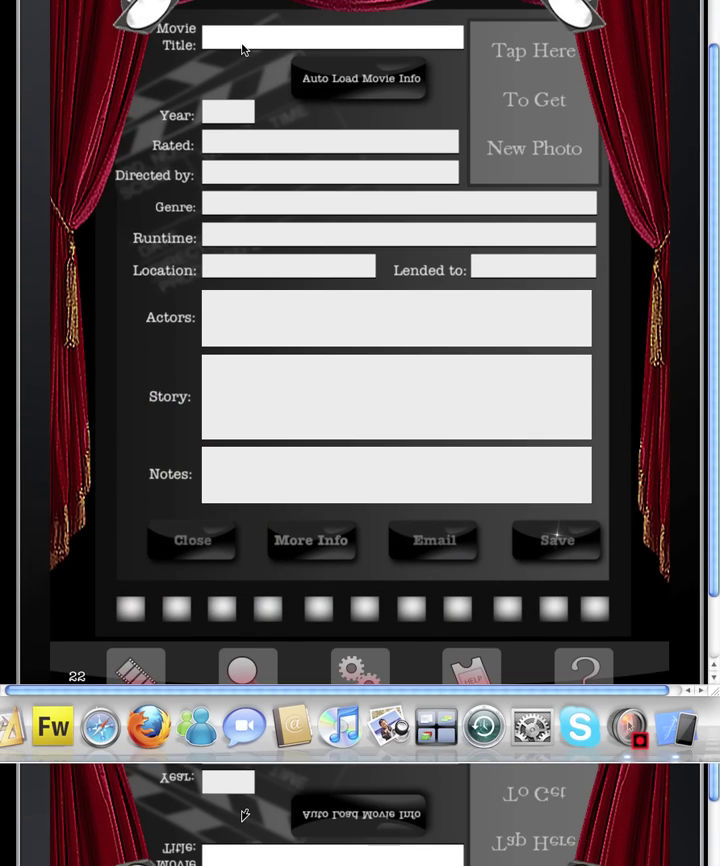
left_click(252, 36)
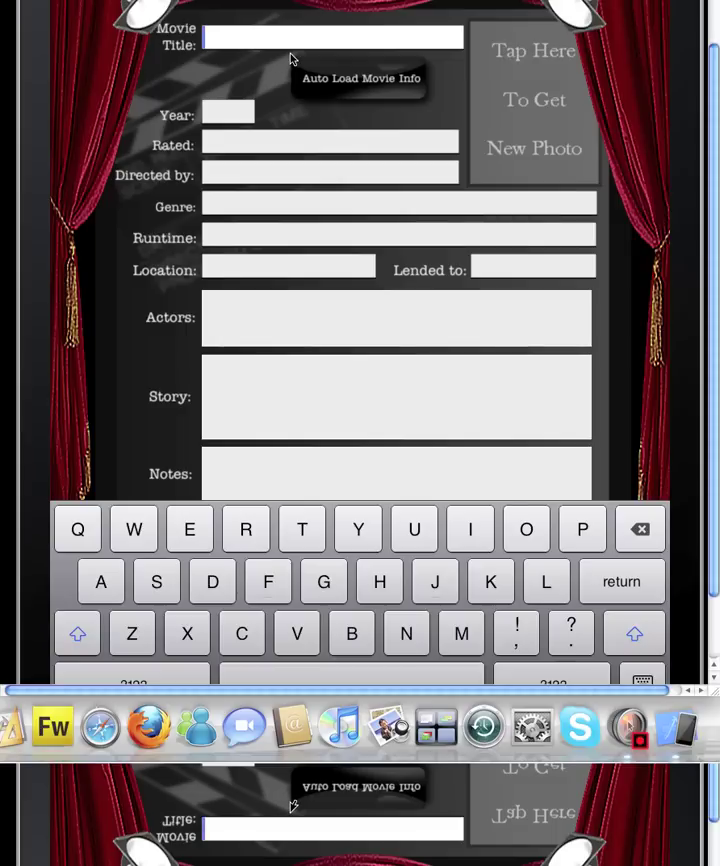
type("Ali")
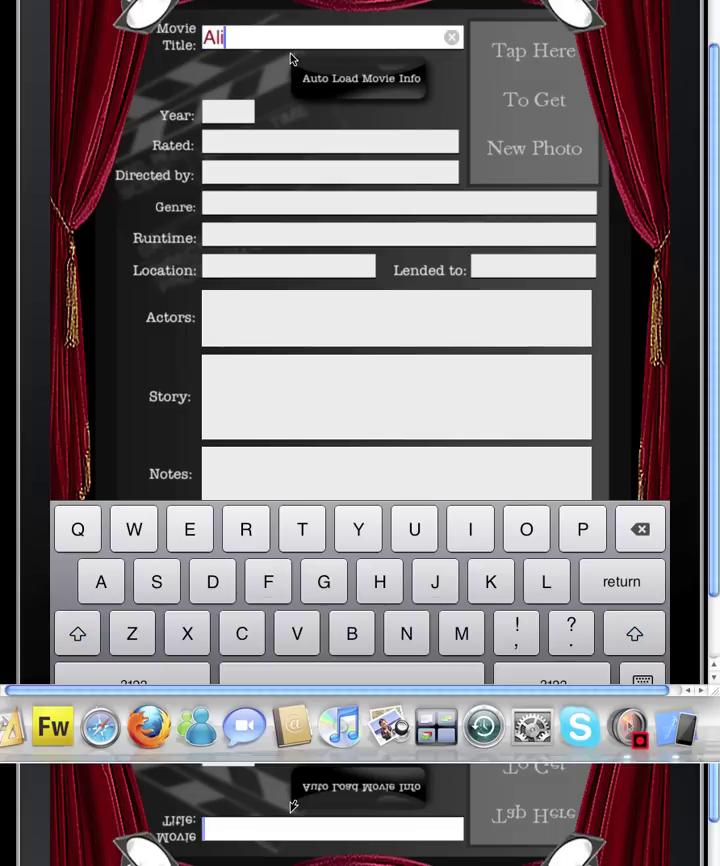
type("ce In Wonder ")
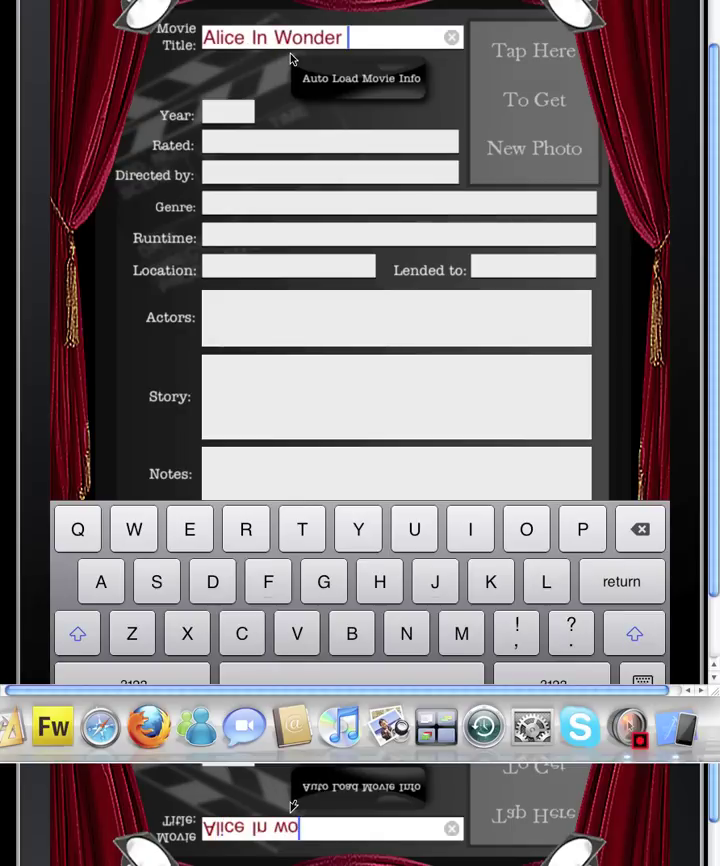
type("land")
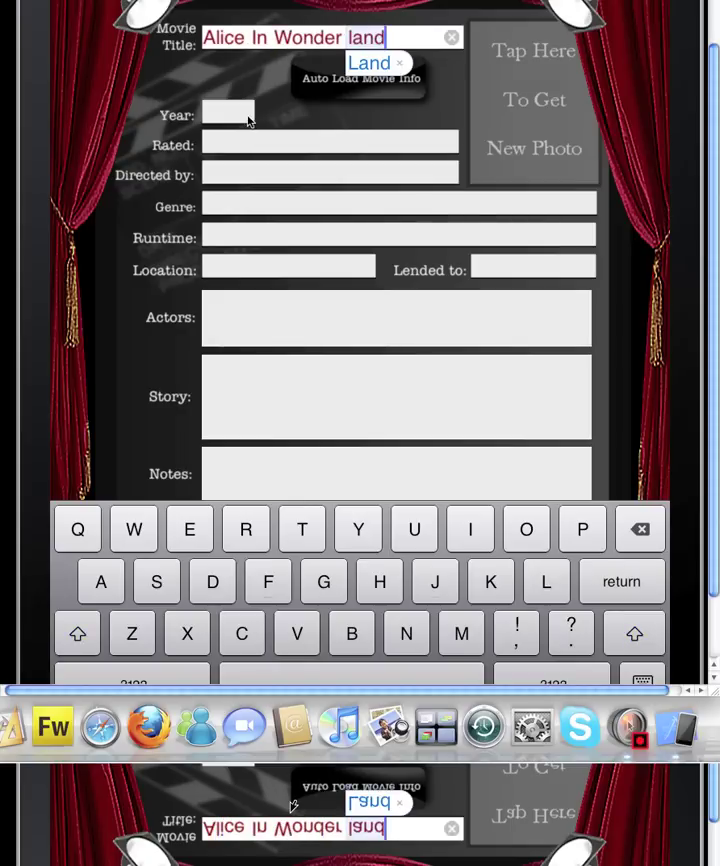
left_click(246, 116)
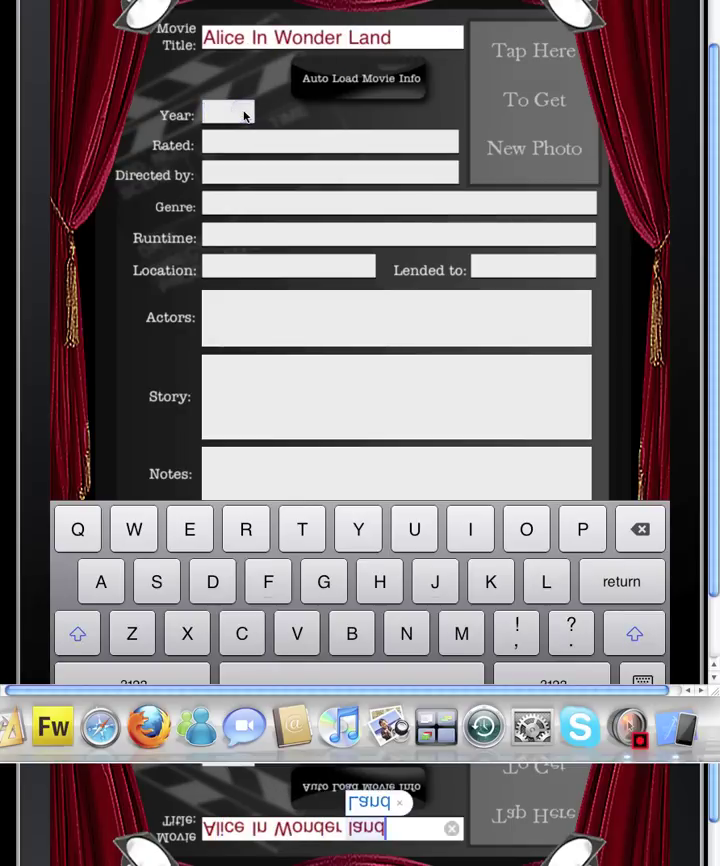
- Select all of the title text and copy it
left_click(384, 44)
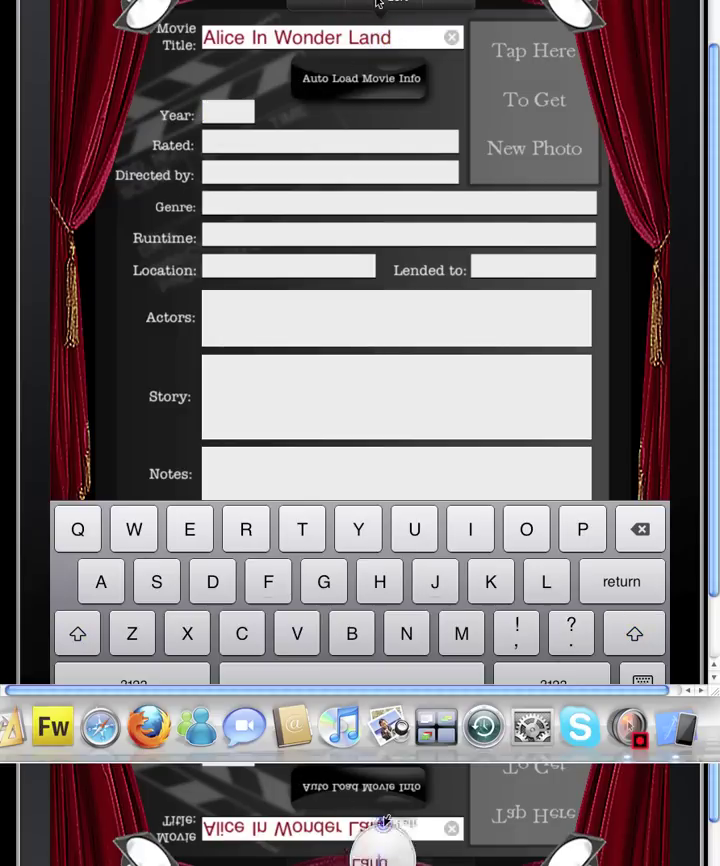
left_click(295, 5)
left_click(290, 4)
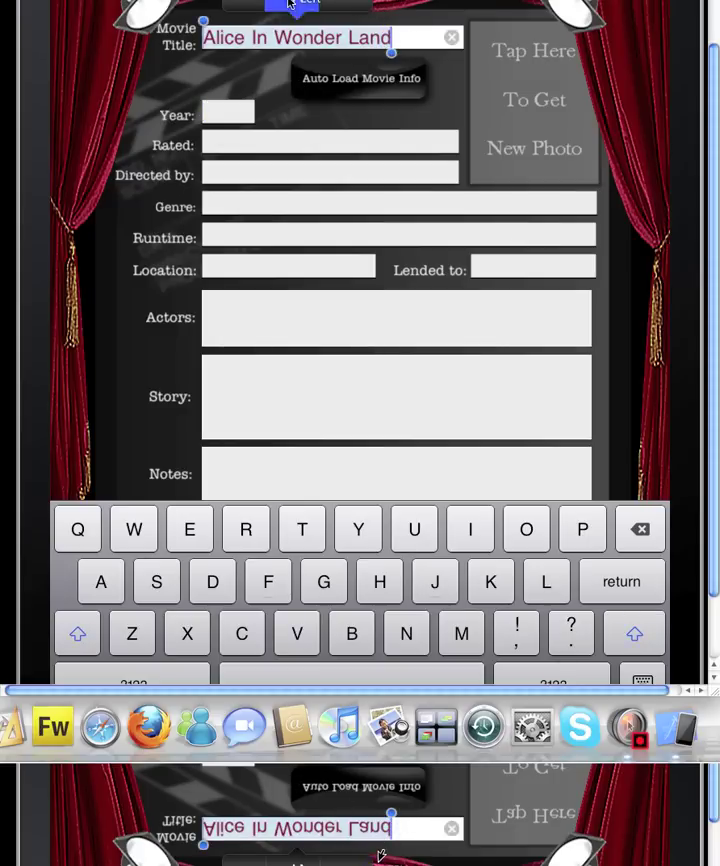
- Auto-load movie info using the pasted title and pick Alice in Wonderland (2010)
left_click(371, 86)
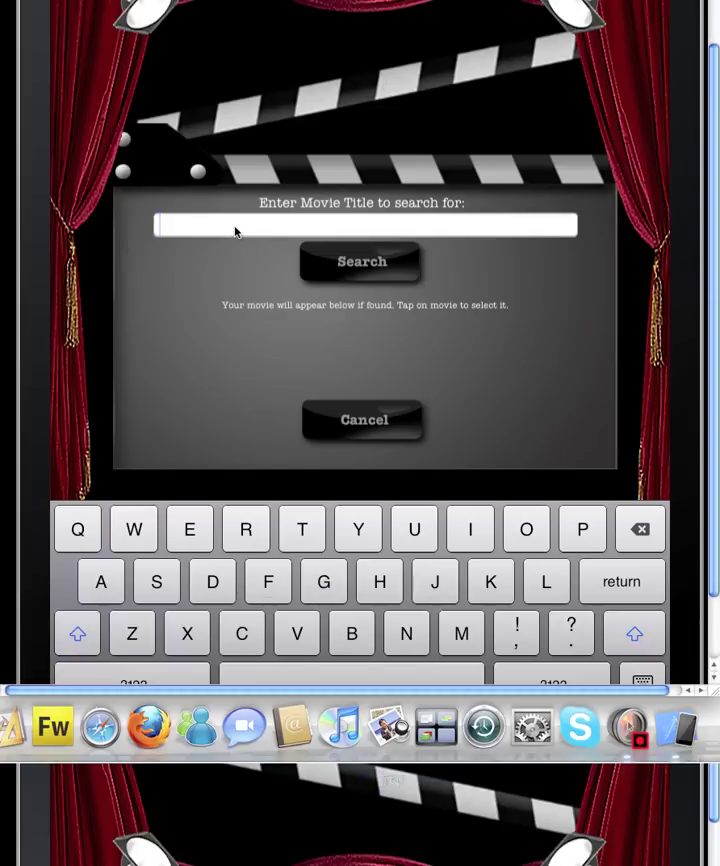
left_click(235, 228)
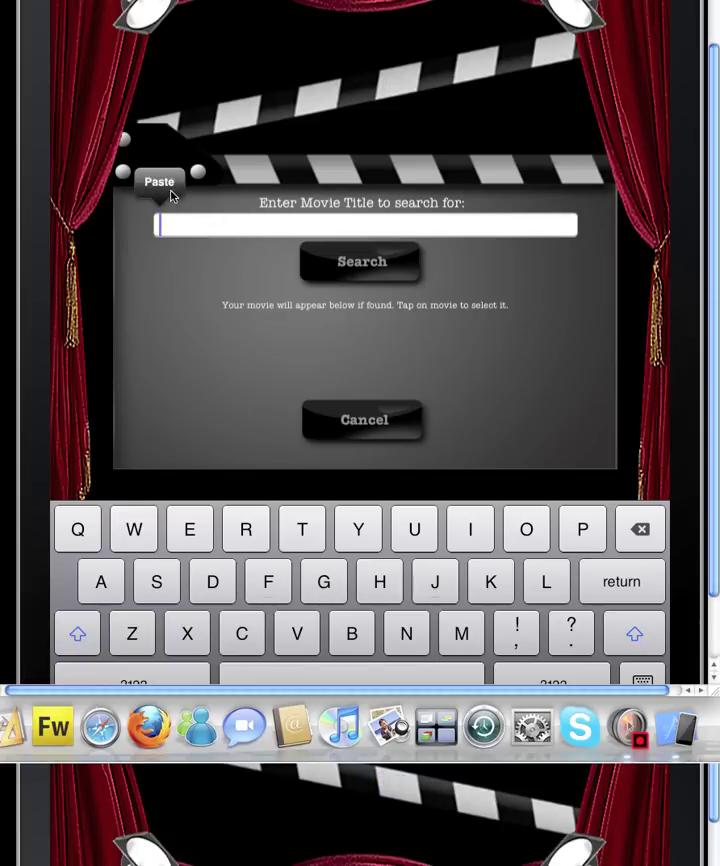
left_click(171, 194)
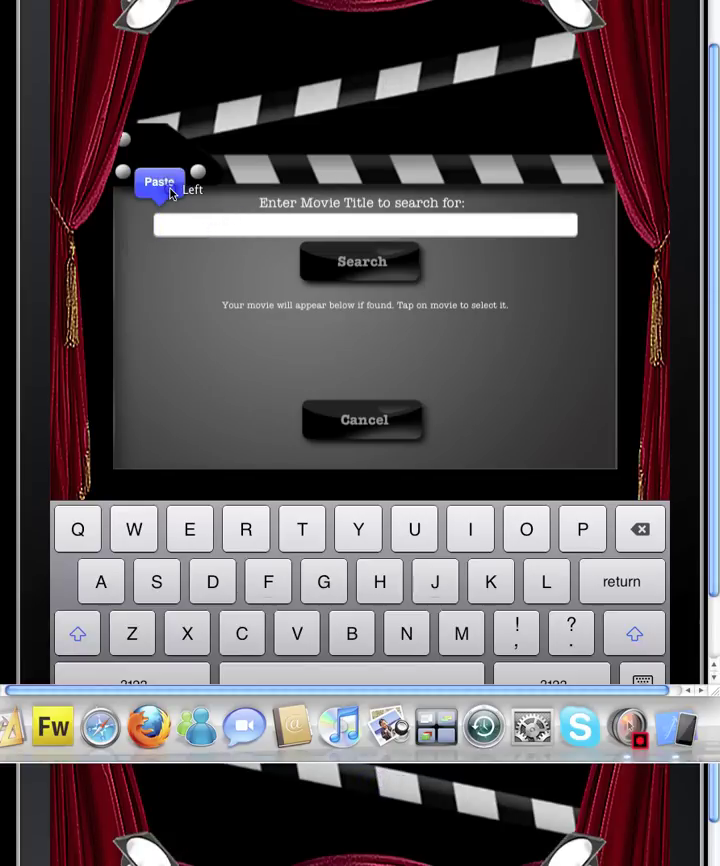
left_click(362, 274)
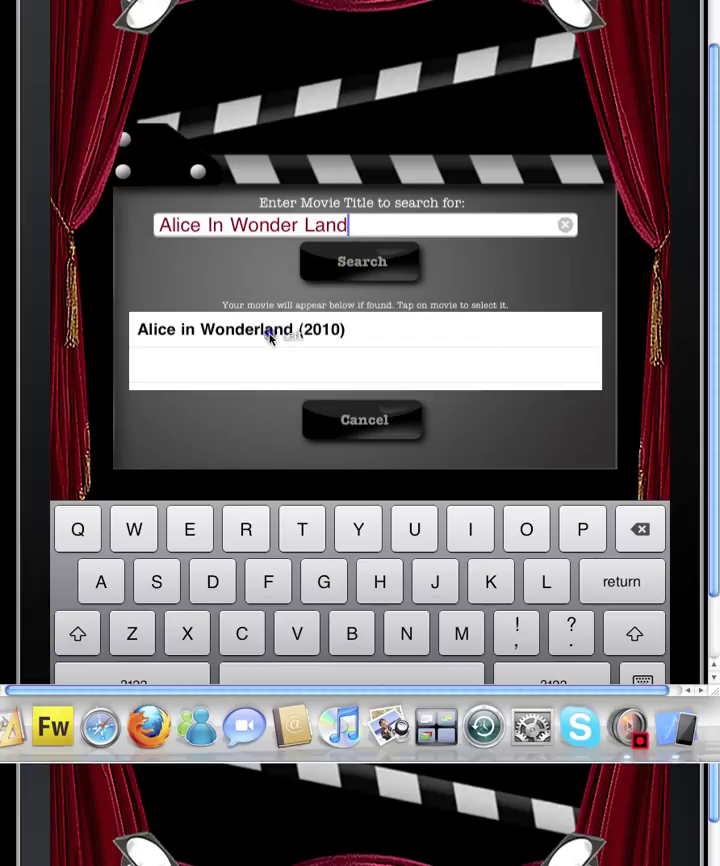
left_click(269, 338)
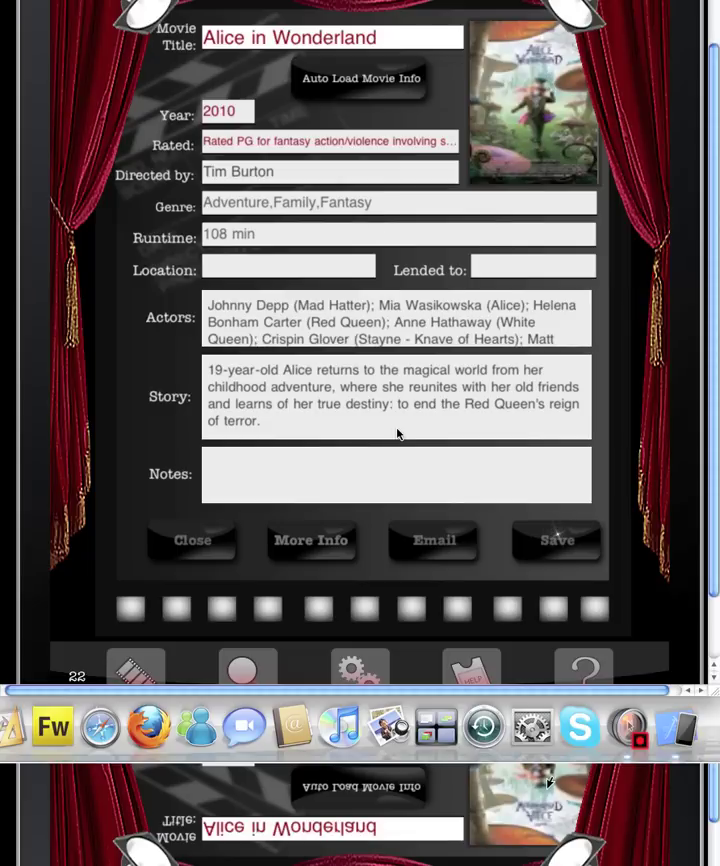
- Save Alice in Wonderland, then reopen and review its detail form
left_click(565, 540)
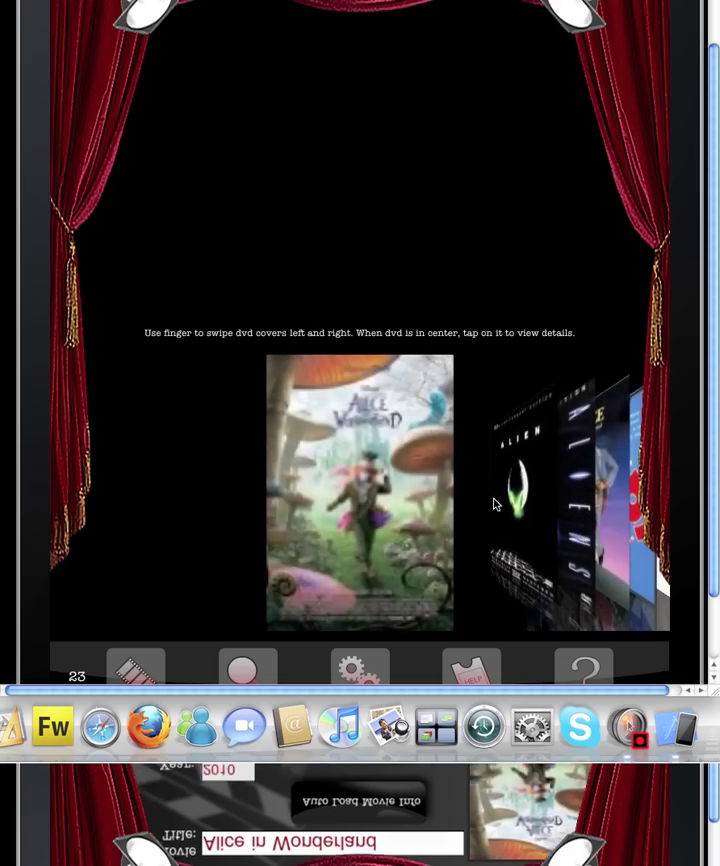
left_click_drag(413, 468, 400, 480)
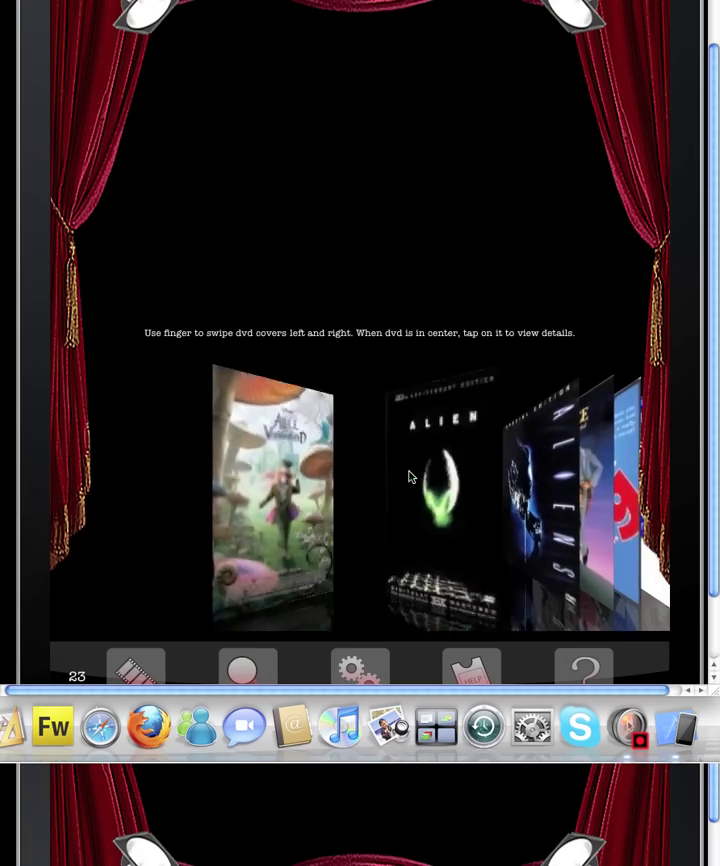
left_click_drag(410, 476, 360, 481)
left_click(360, 481)
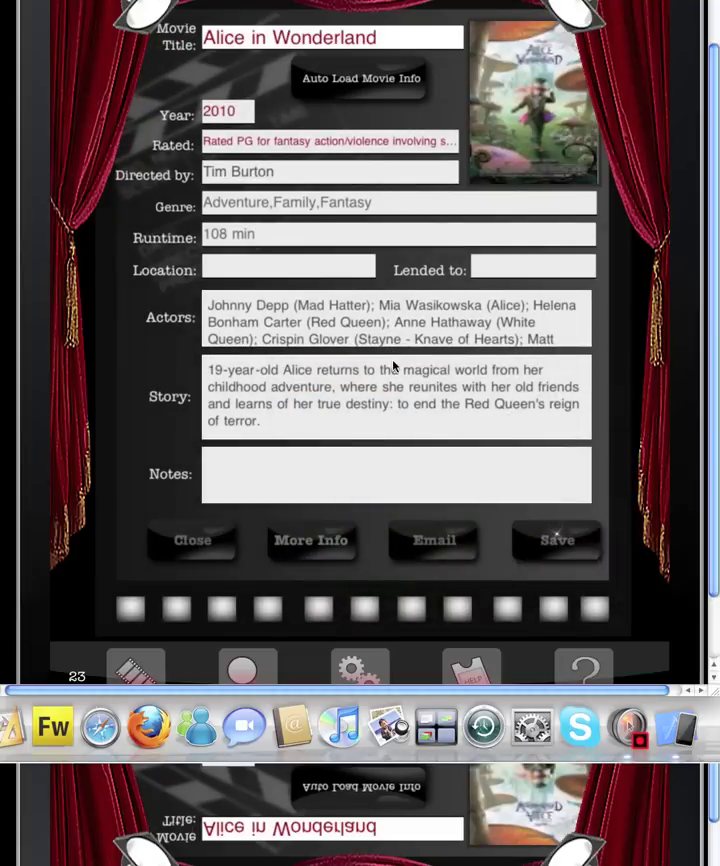
scroll(336, 490, "down", 3)
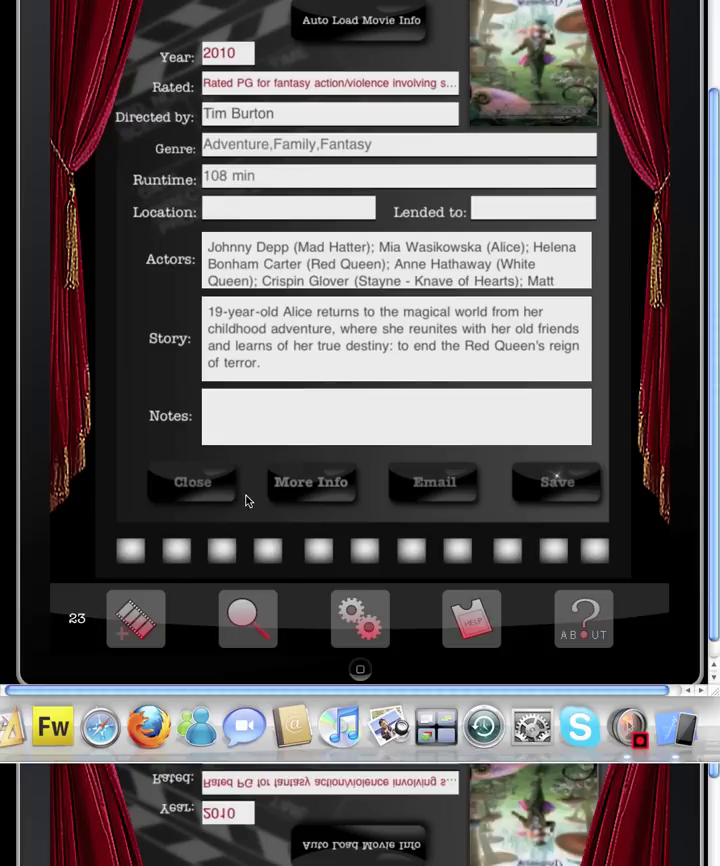
scroll(247, 500, "up", 1)
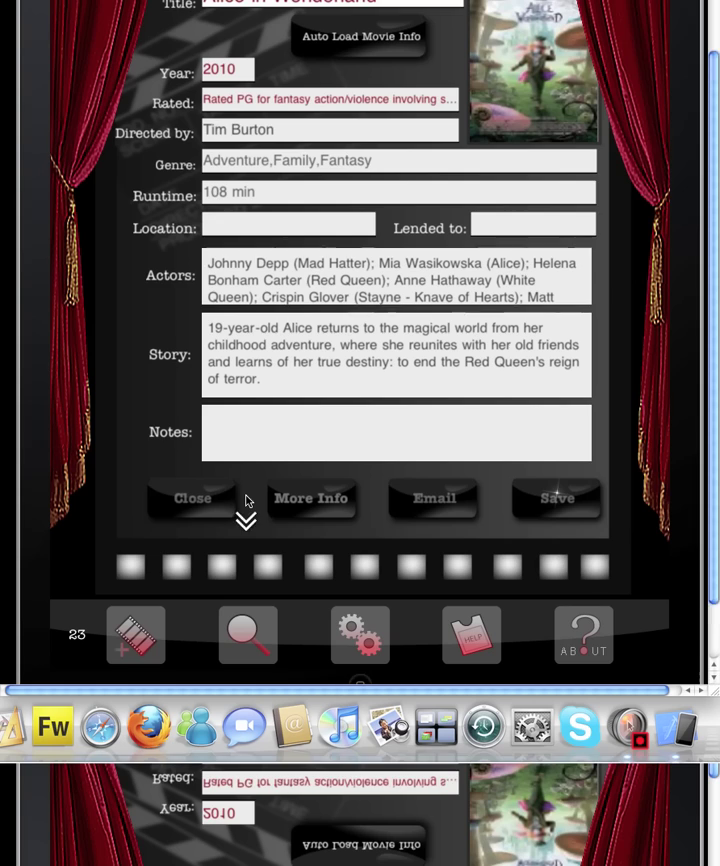
left_click(213, 500)
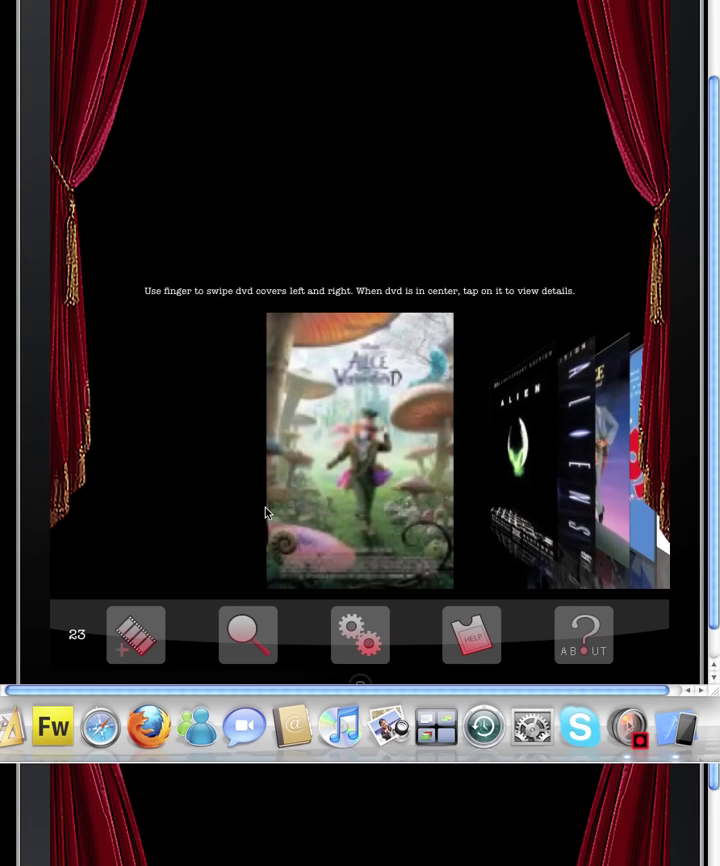
- Swipe the cover flow forward until The Hangover is centred
left_click_drag(376, 475, 246, 484)
mouse_move(375, 470)
left_mouse_down()
mouse_move(250, 480)
mouse_move(268, 472)
left_mouse_up()
left_click_drag(375, 468, 294, 484)
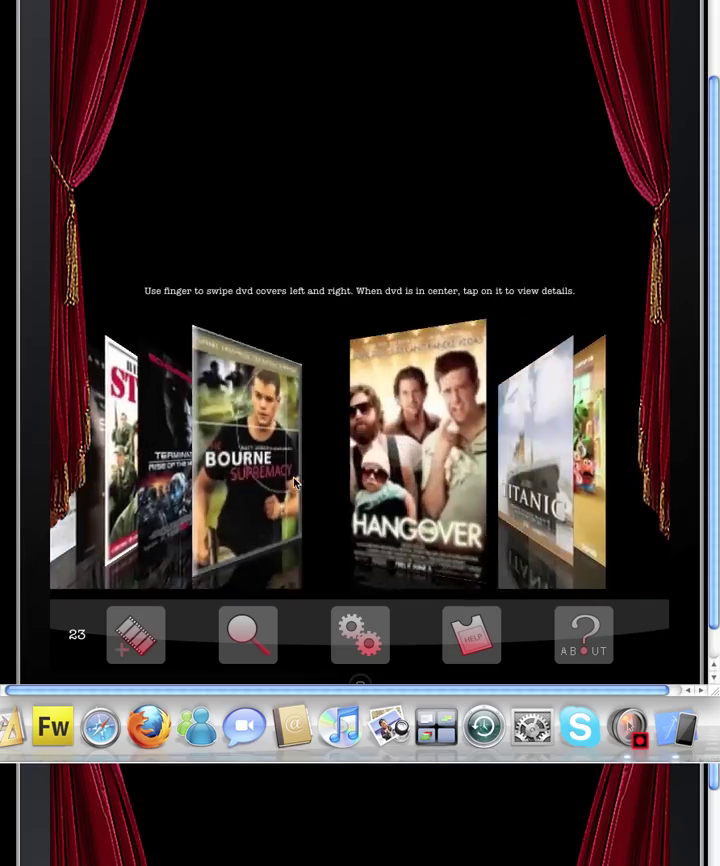
mouse_move(375, 468)
left_mouse_down()
mouse_move(290, 484)
mouse_move(325, 478)
left_mouse_up()
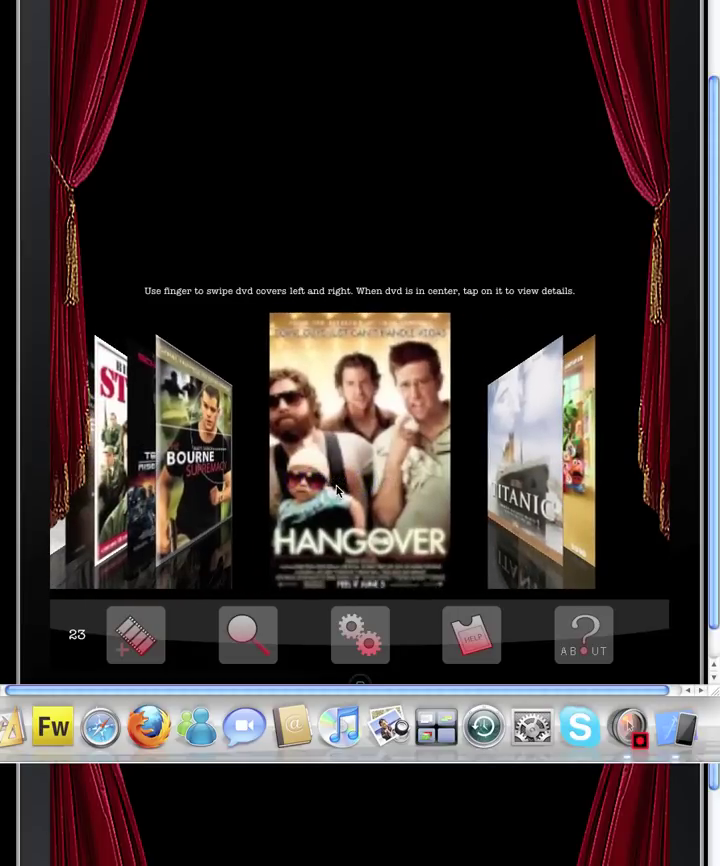
- Back up the DVD collection from Settings and dismiss the success alert
left_click(364, 638)
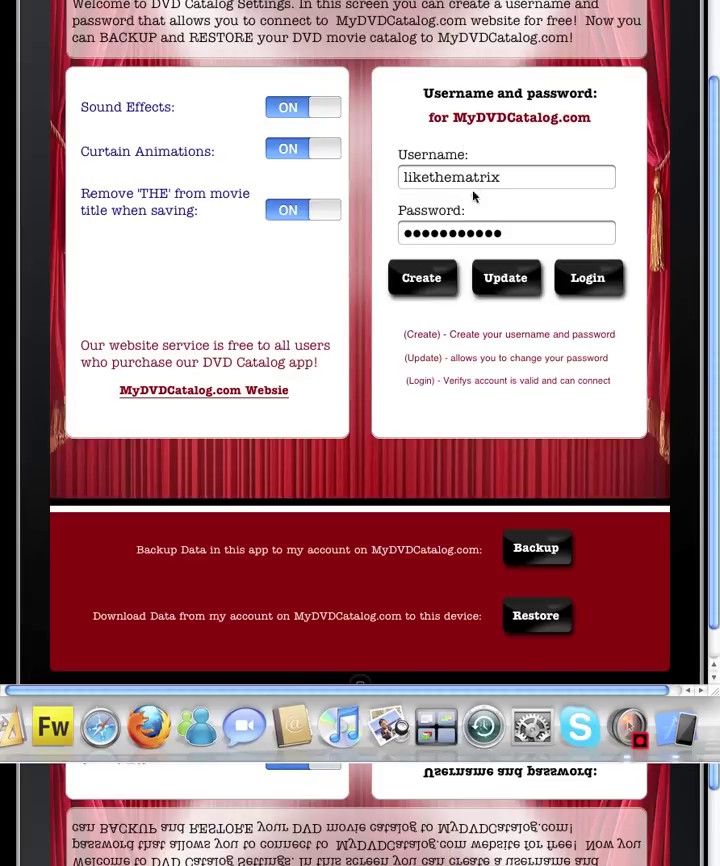
left_click(538, 552)
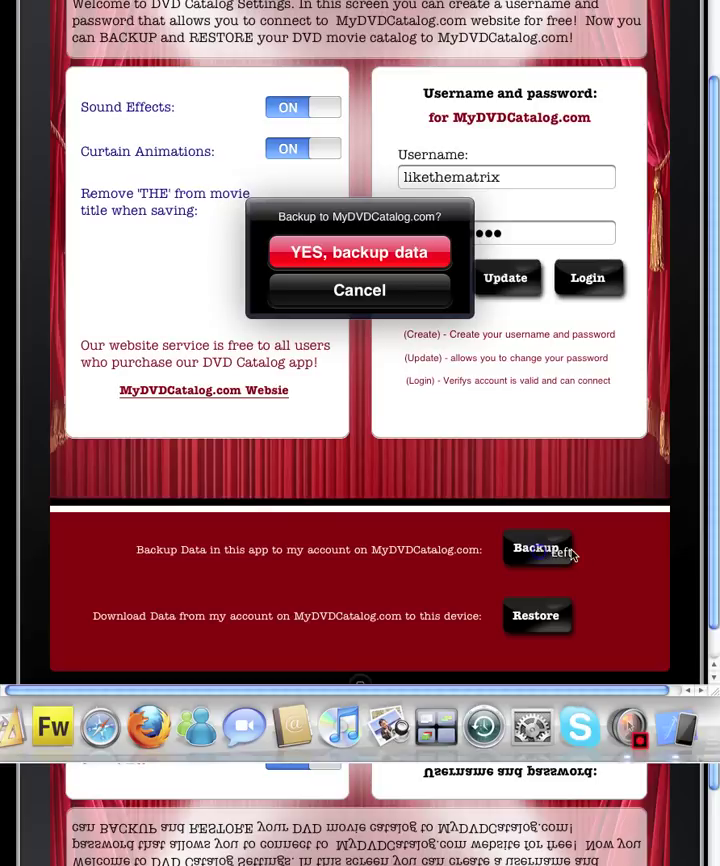
left_click(375, 258)
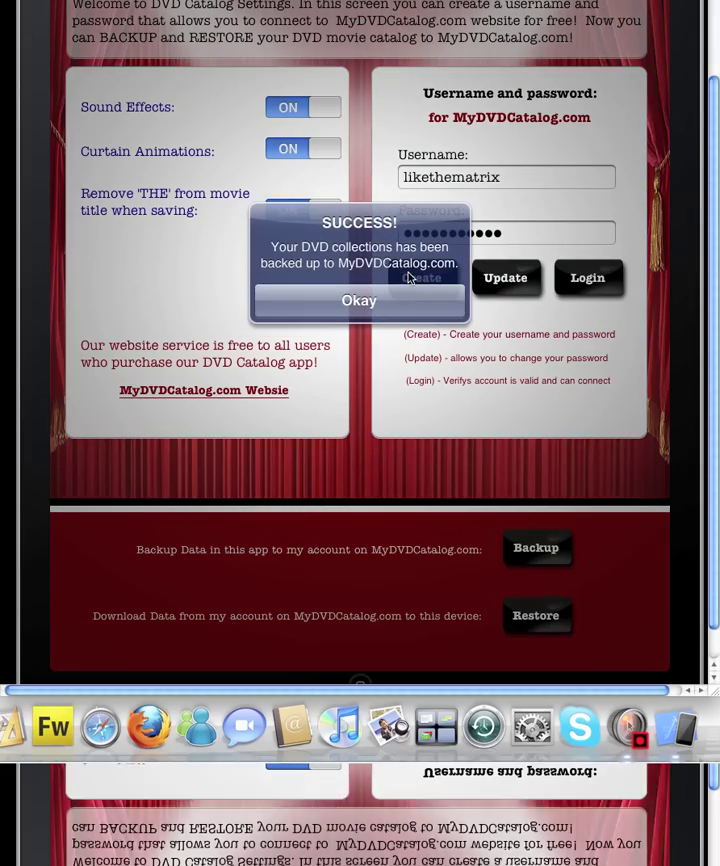
left_click(404, 293)
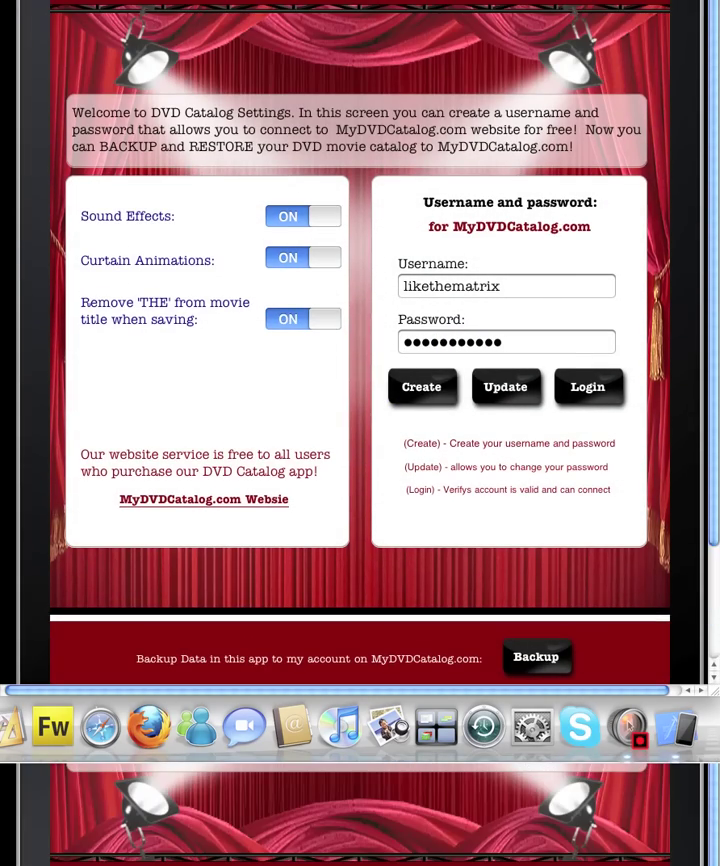
- Leave Settings and open the Search list of all movies
left_click(140, 33)
scroll(384, 386, "down", 3)
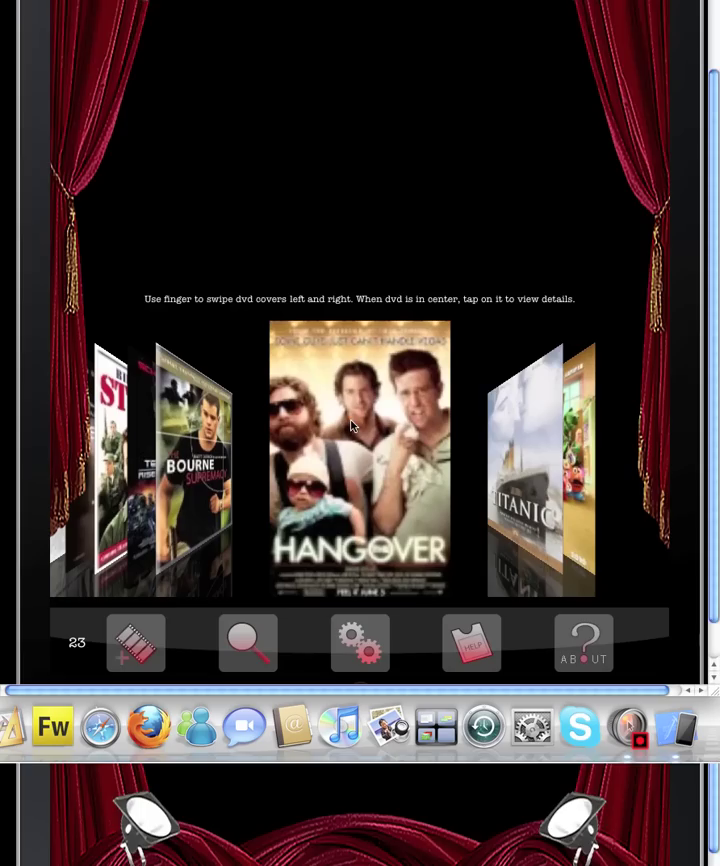
left_click_drag(500, 410, 286, 420)
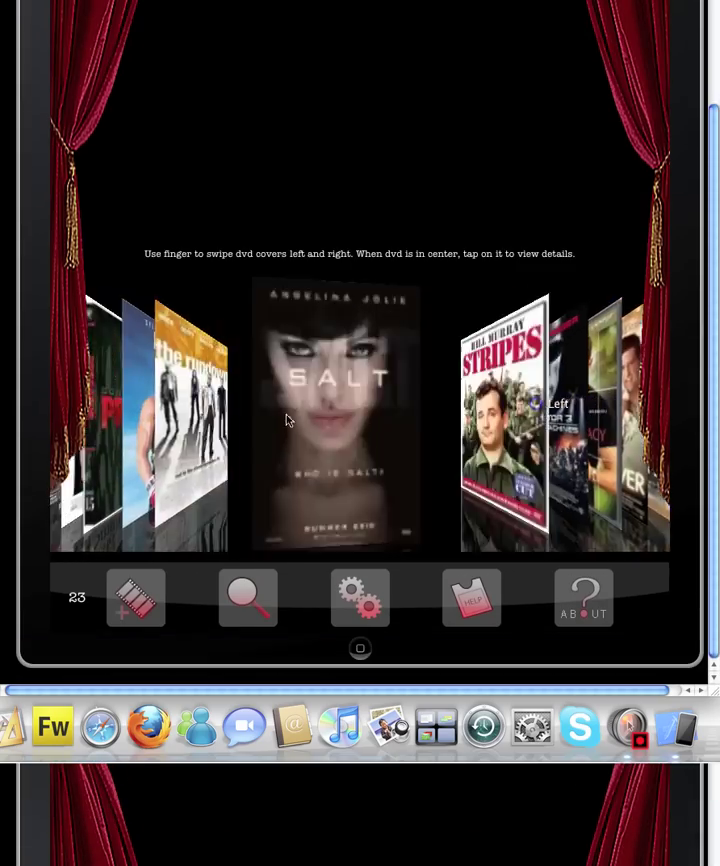
left_click_drag(362, 430, 210, 416)
left_click_drag(322, 428, 250, 428)
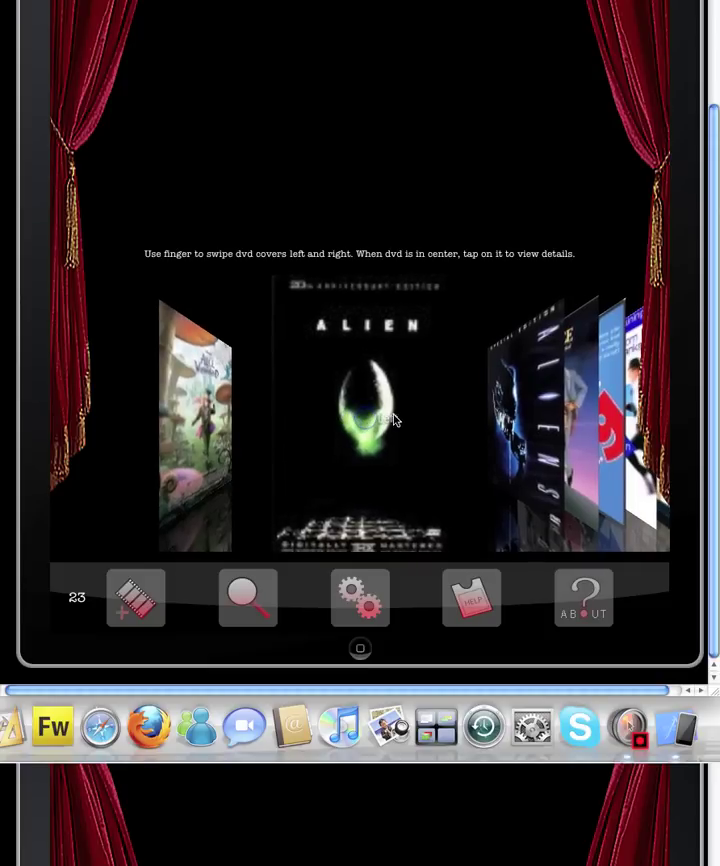
left_click(247, 597)
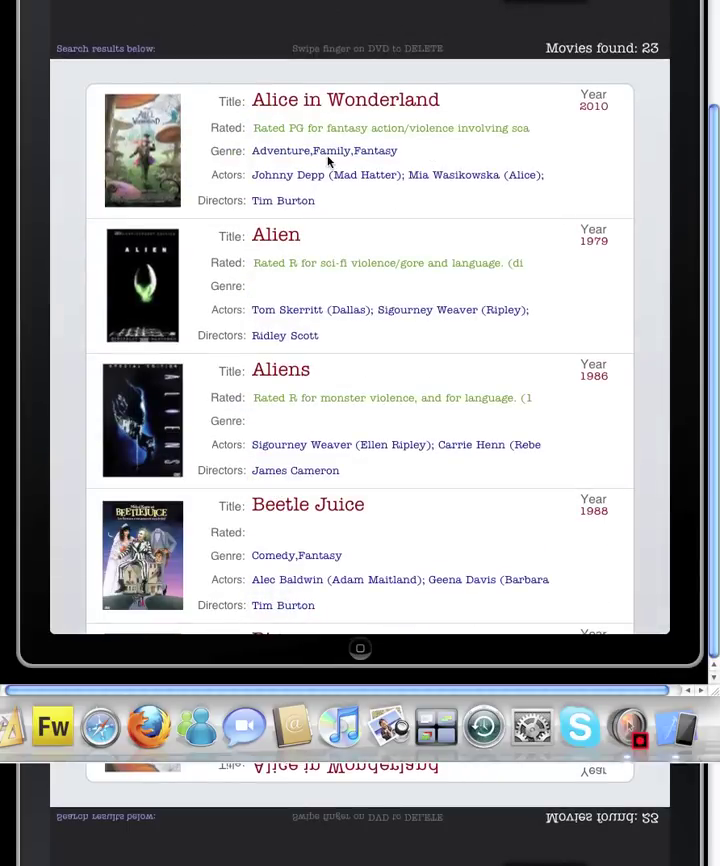
- Delete Alice in Wonderland, Alien, Aliens, Beetle Juice and Big
left_click_drag(268, 152, 424, 143)
left_click(584, 151)
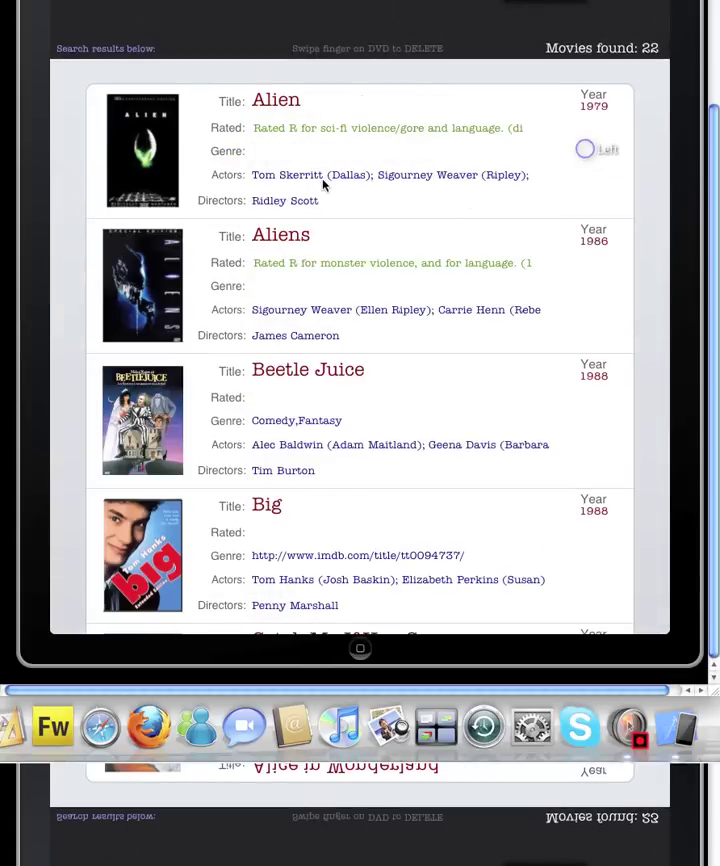
left_click_drag(313, 165, 497, 166)
left_click(600, 152)
left_click_drag(337, 147, 590, 151)
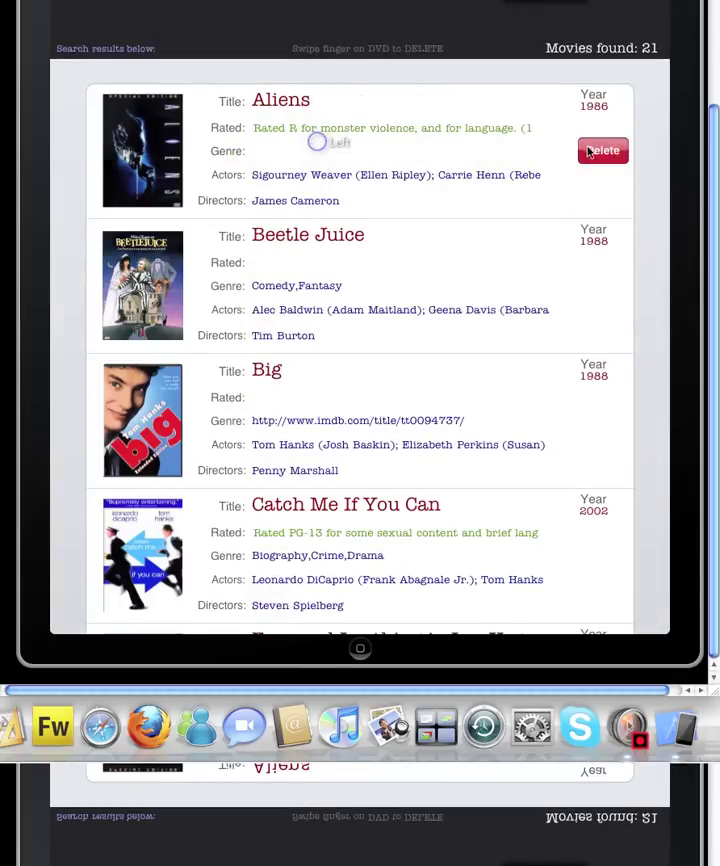
left_click(600, 152)
left_click_drag(286, 155, 494, 155)
left_click(610, 152)
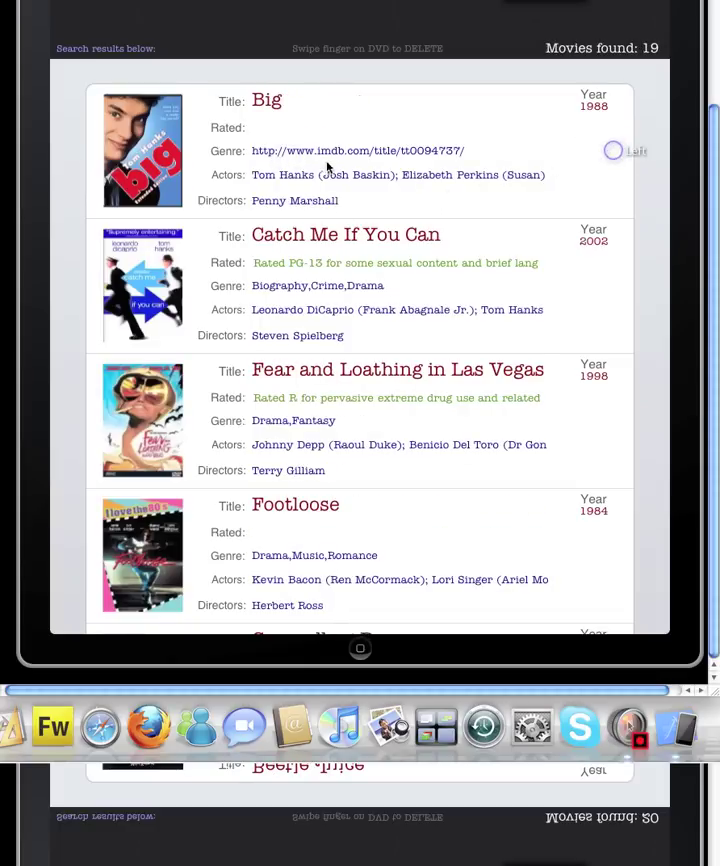
left_click_drag(318, 158, 474, 162)
left_click(600, 152)
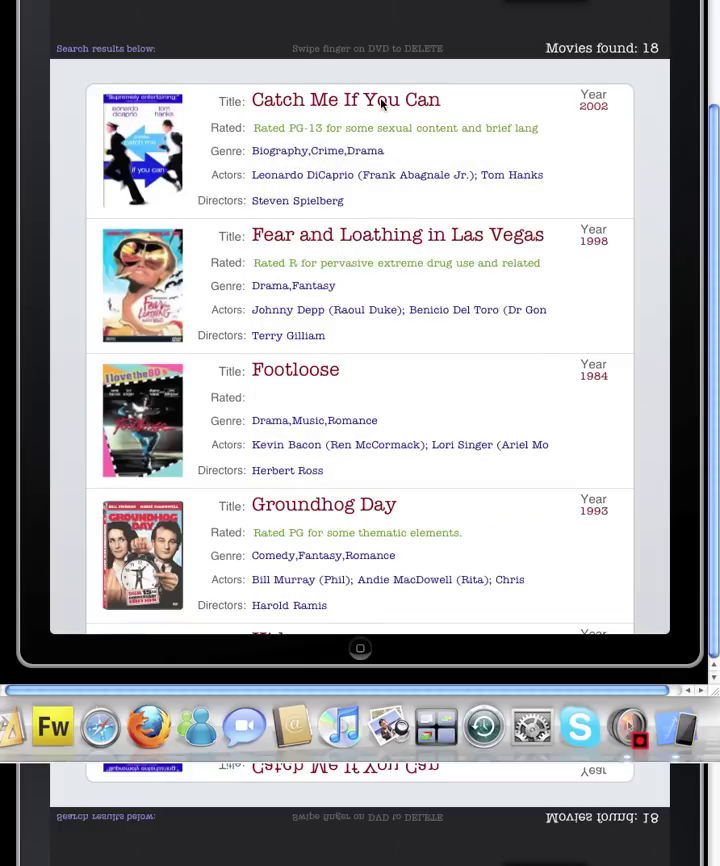
- Delete Fear and Loathing, Footloose, Groundhog Day and Kid
left_click_drag(294, 271, 466, 290)
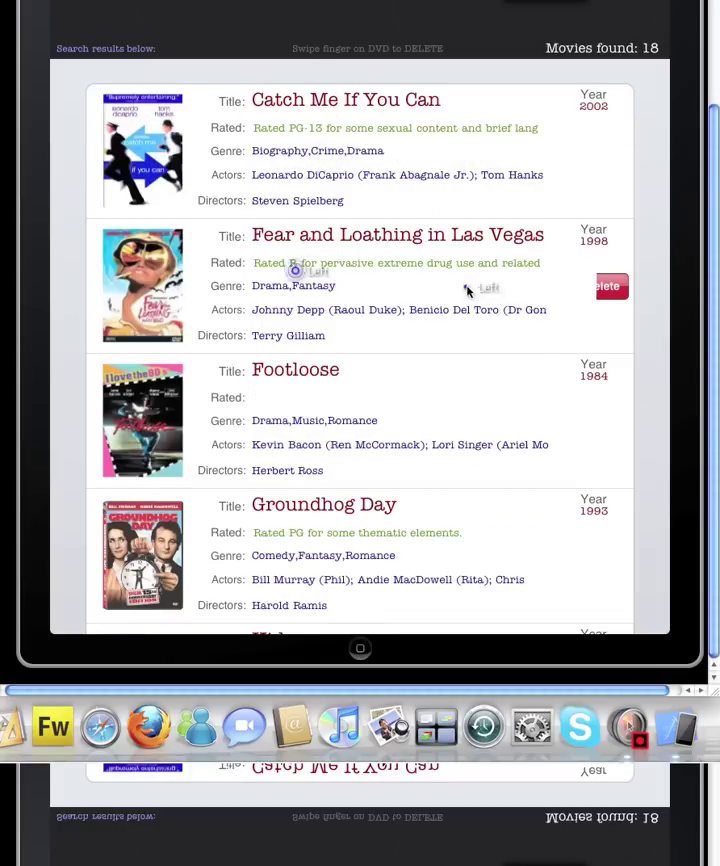
left_click(605, 286)
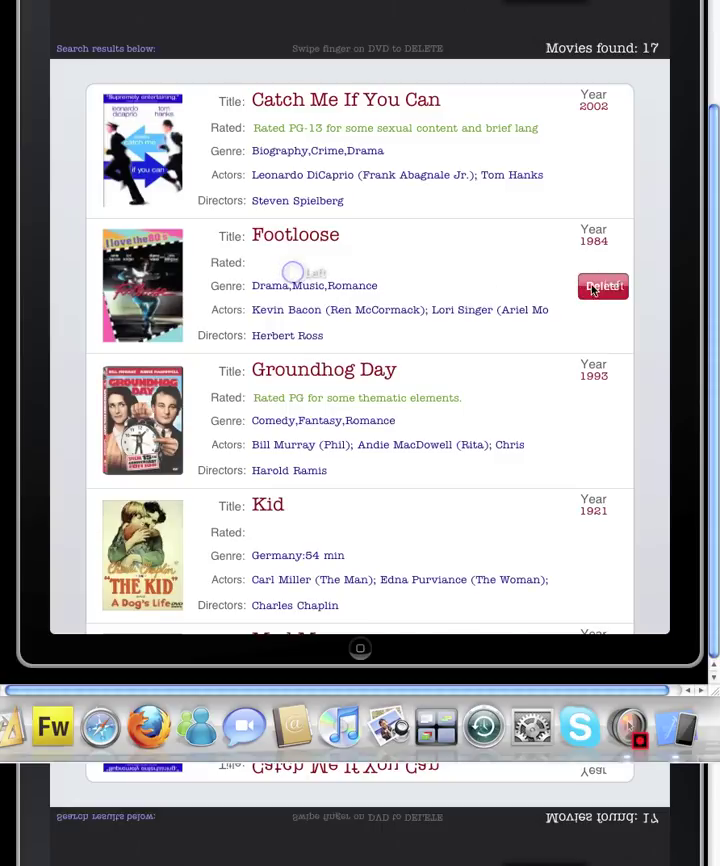
left_click(602, 286)
left_click_drag(290, 275, 582, 292)
left_click(614, 288)
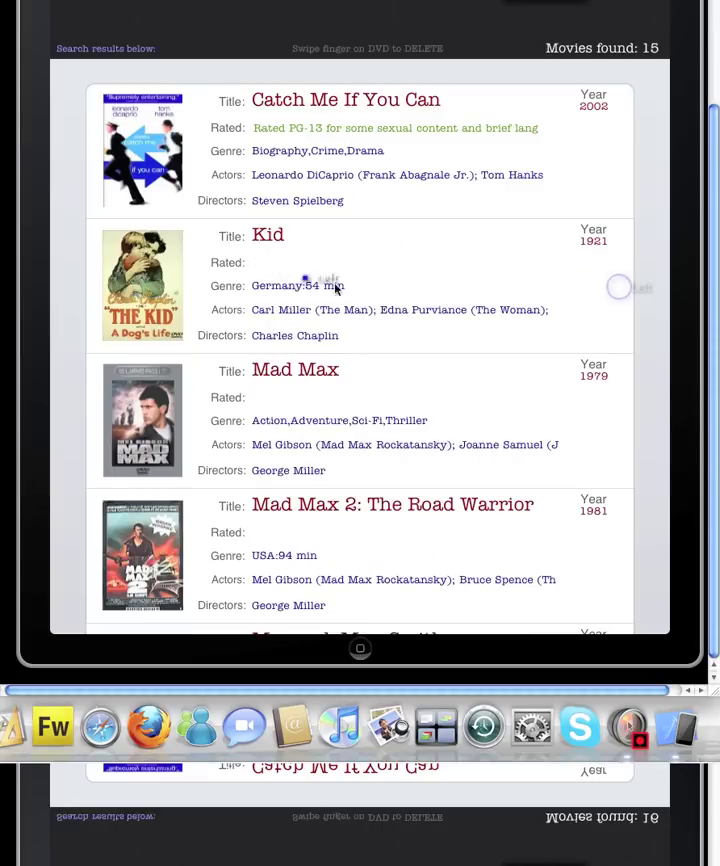
left_click_drag(304, 281, 582, 292)
left_click(604, 290)
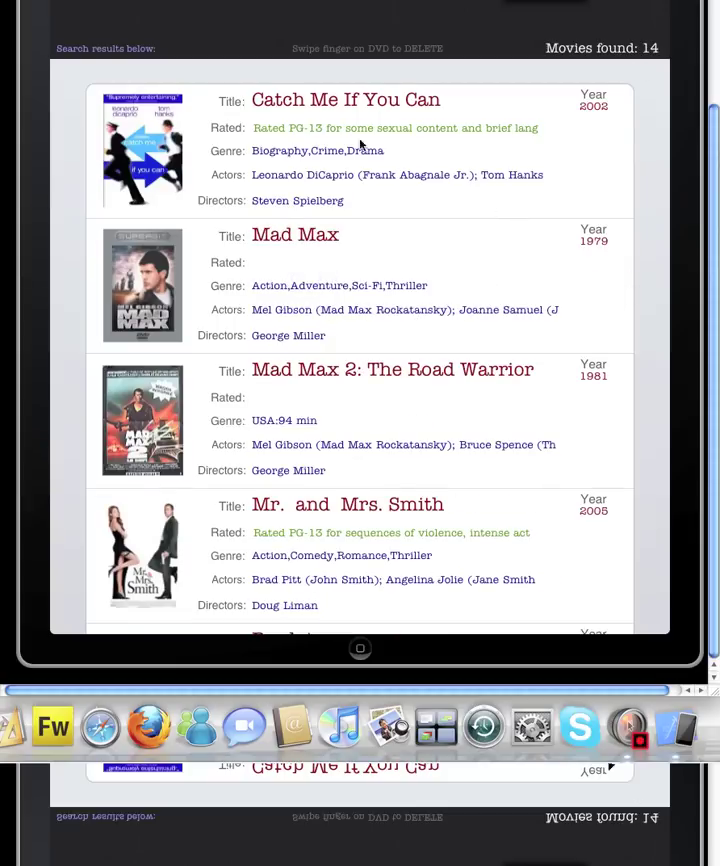
left_click_drag(362, 145, 313, 207)
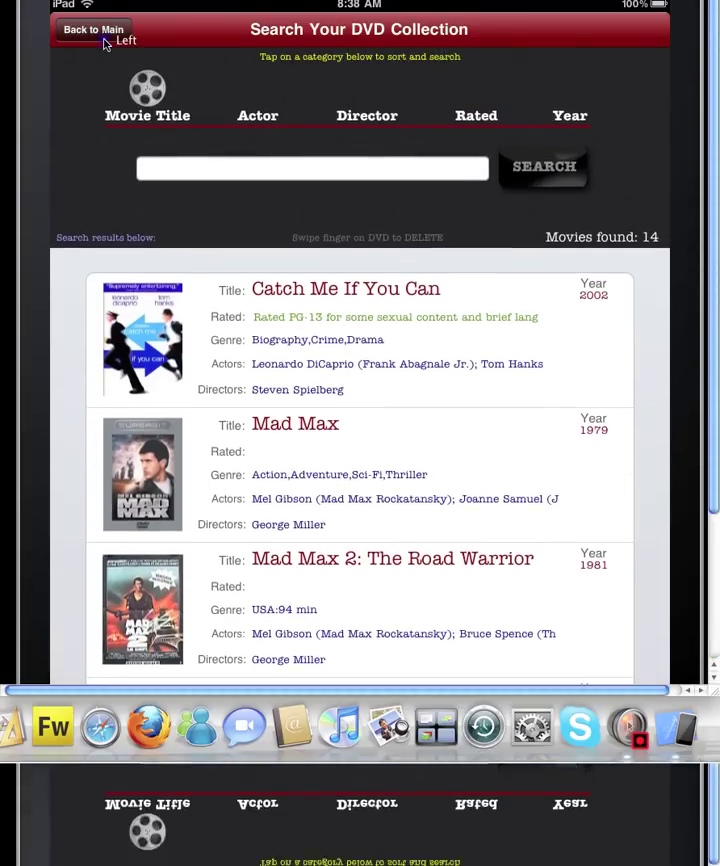
- Go back to the main cover flow and browse the 14 remaining covers
left_click(104, 40)
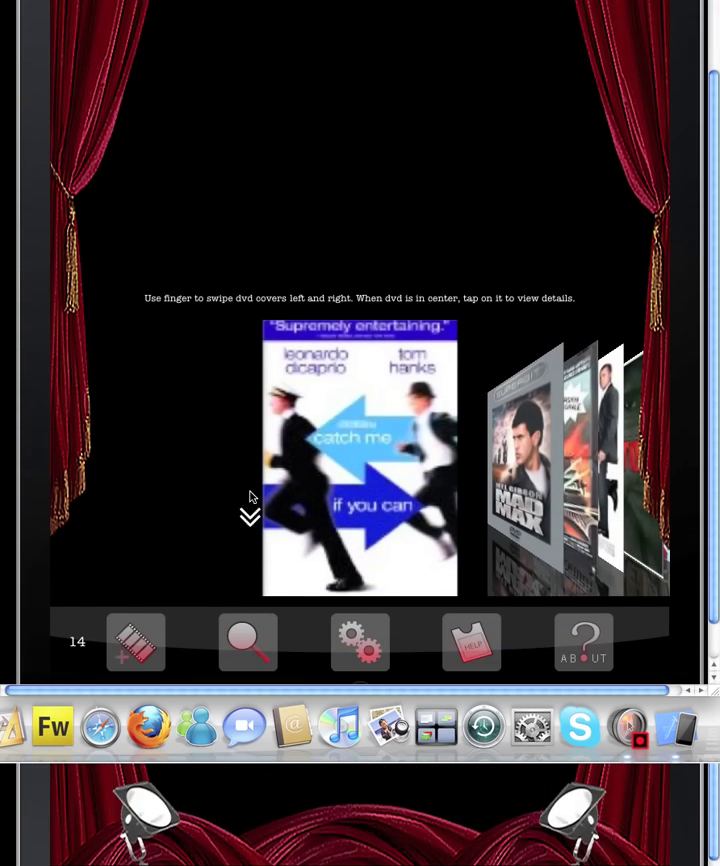
left_click_drag(390, 447, 362, 446)
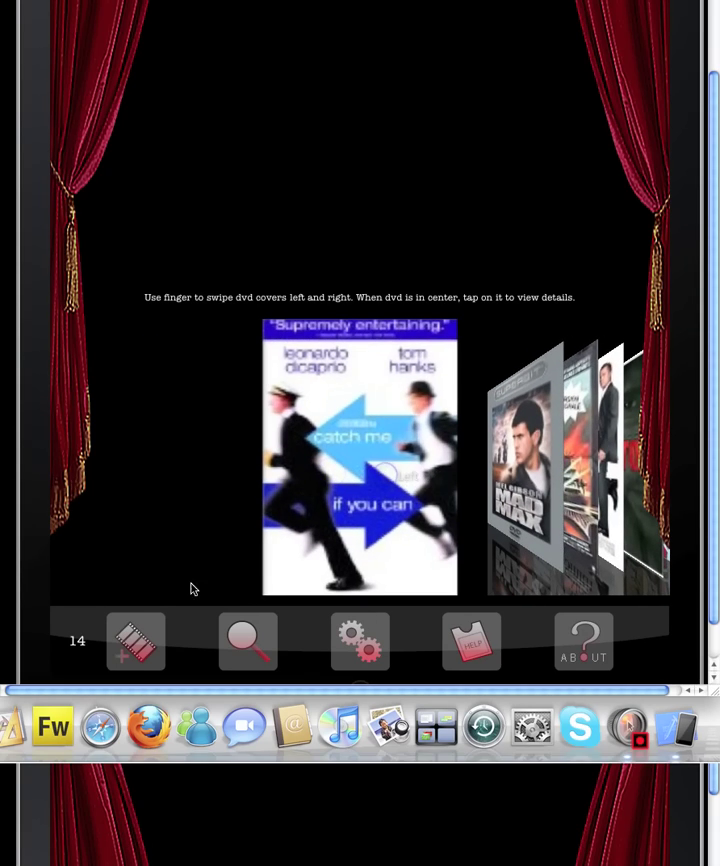
scroll(193, 589, "down", 2)
left_click(373, 617)
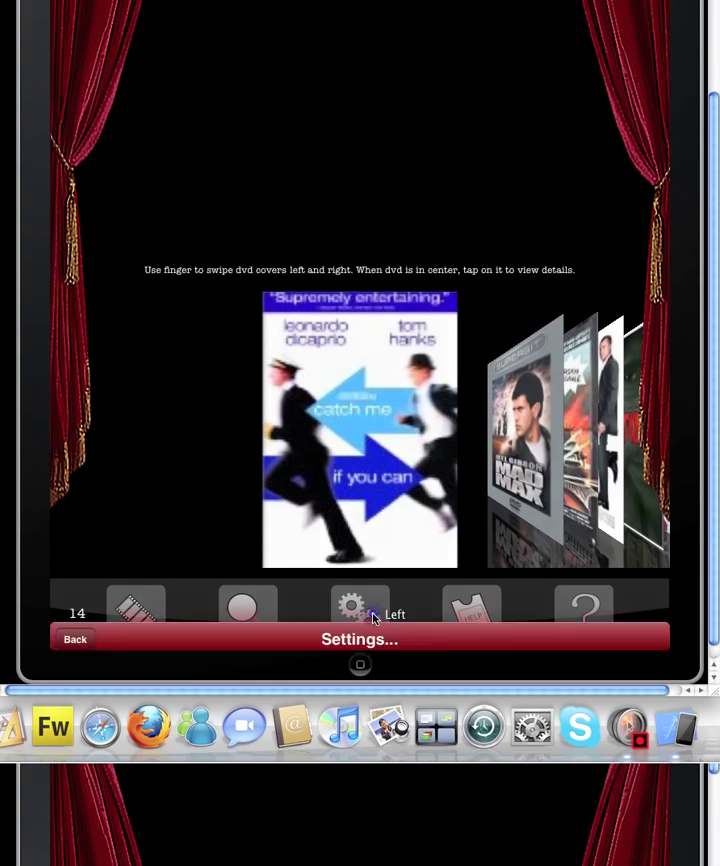
left_click(521, 592)
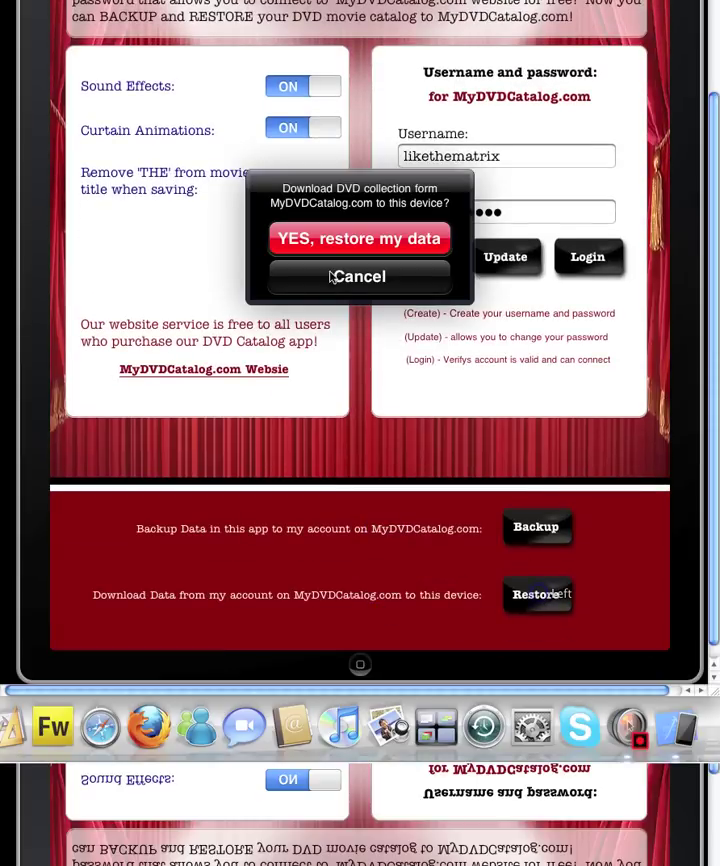
left_click(349, 246)
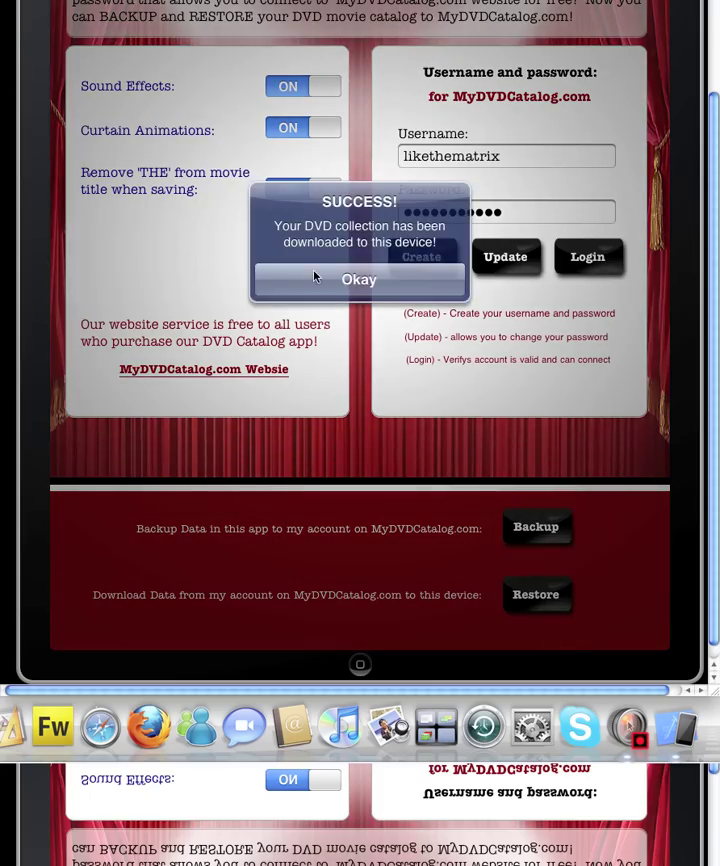
left_click(317, 278)
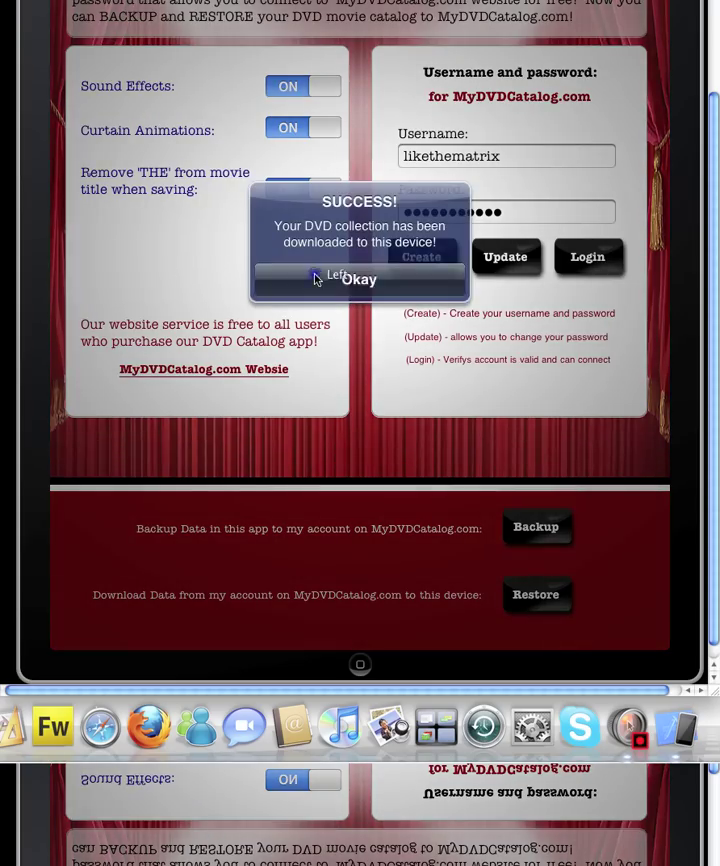
scroll(300, 330, "up", 5)
left_click(84, 42)
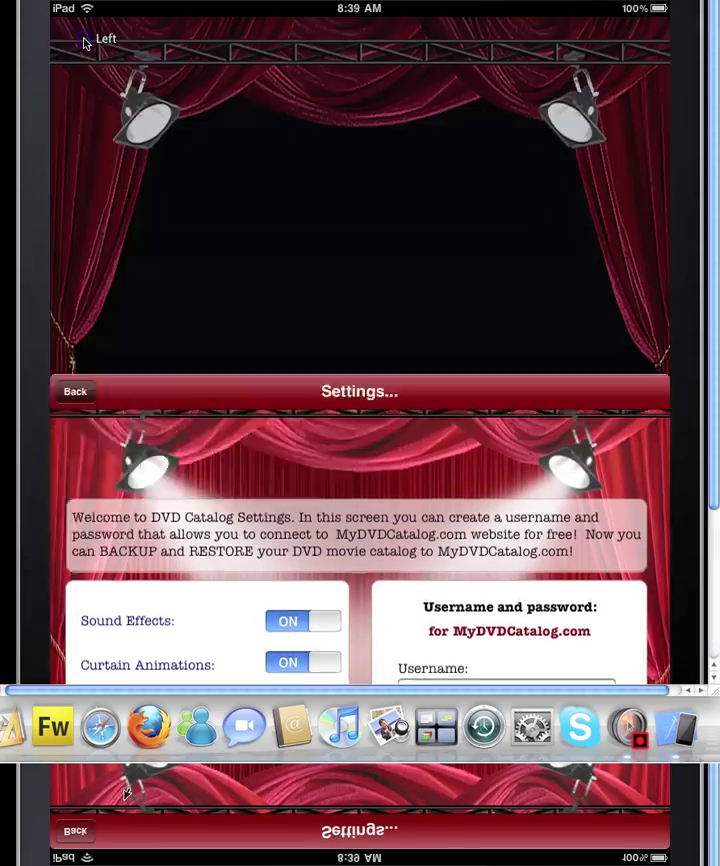
scroll(242, 195, "down", 3)
scroll(244, 194, "down", 2)
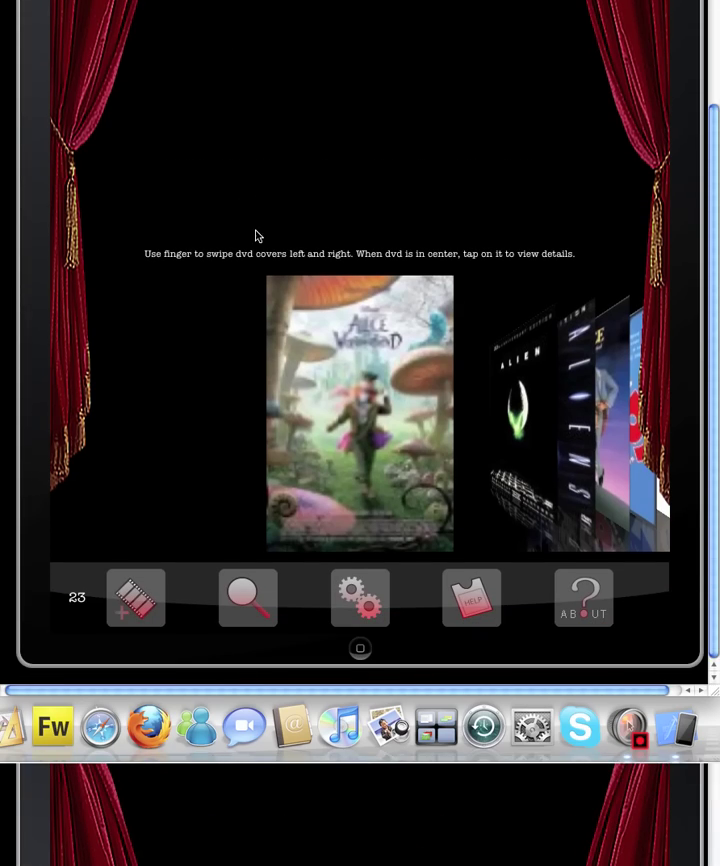
left_click_drag(354, 492, 271, 499)
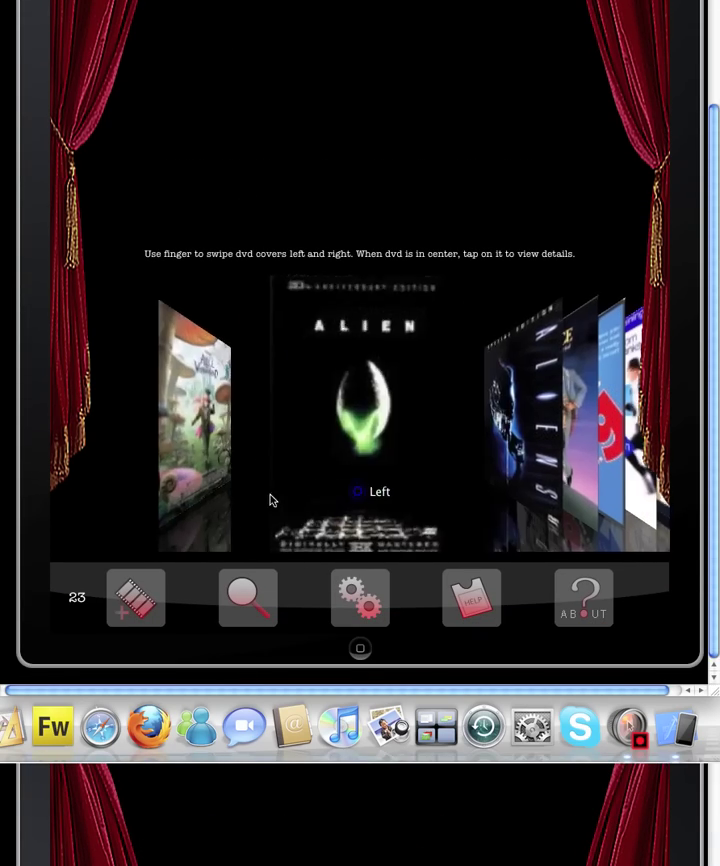
mouse_move(430, 462)
left_mouse_down()
mouse_move(283, 472)
mouse_move(402, 461)
mouse_move(292, 457)
left_mouse_up()
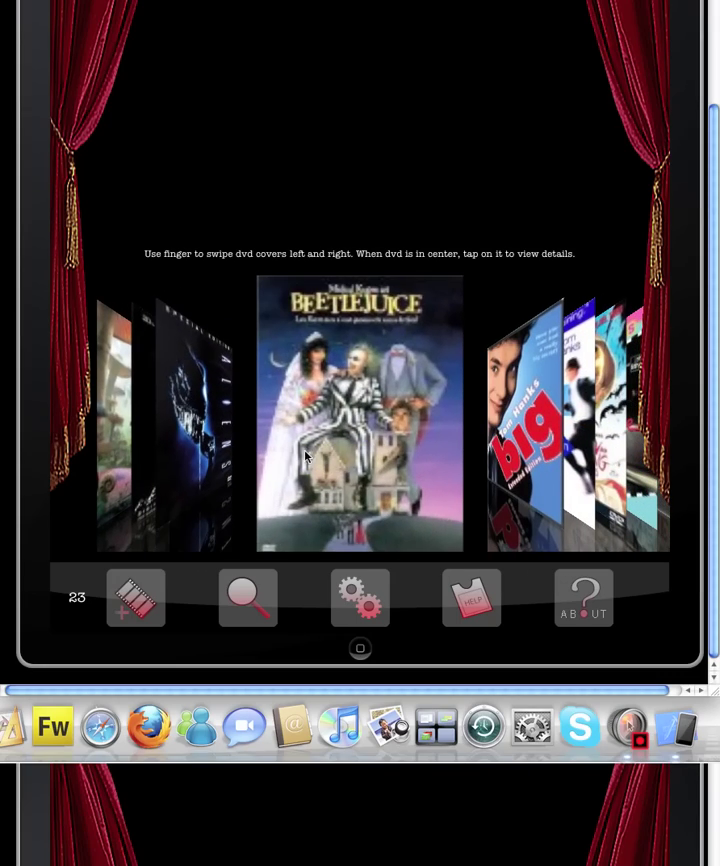
left_click(357, 612)
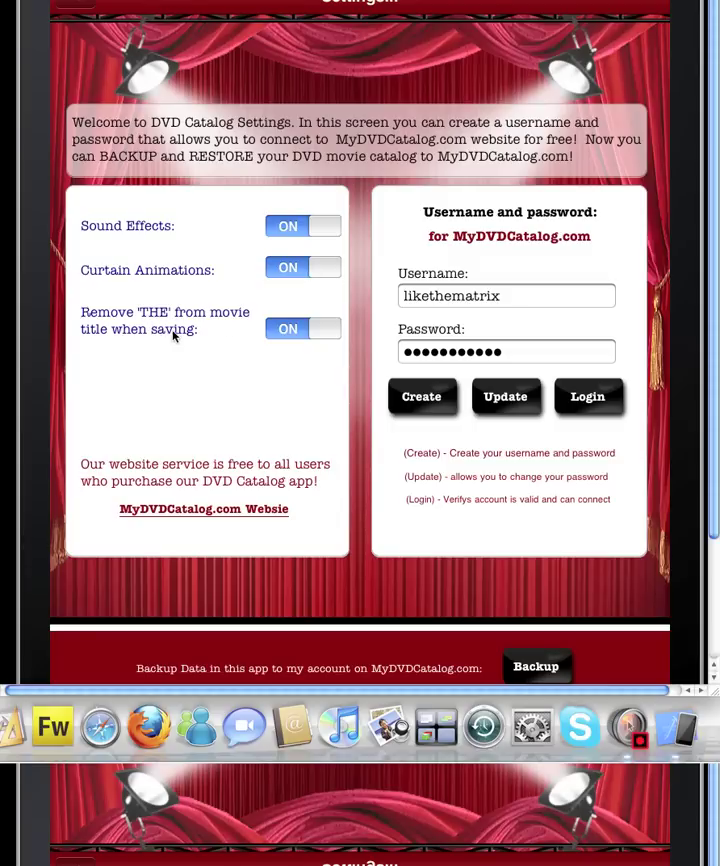
scroll(168, 338, "down", 1)
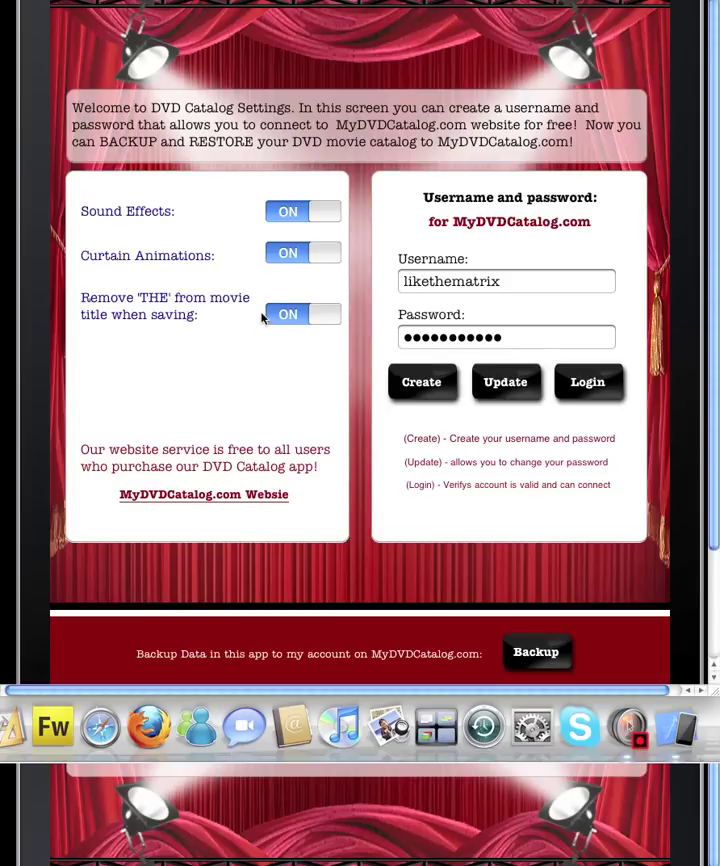
scroll(270, 220, "up", 1)
- Search the collection for 'family' (0 results), then start a blank new DVD entry
left_click(87, 10)
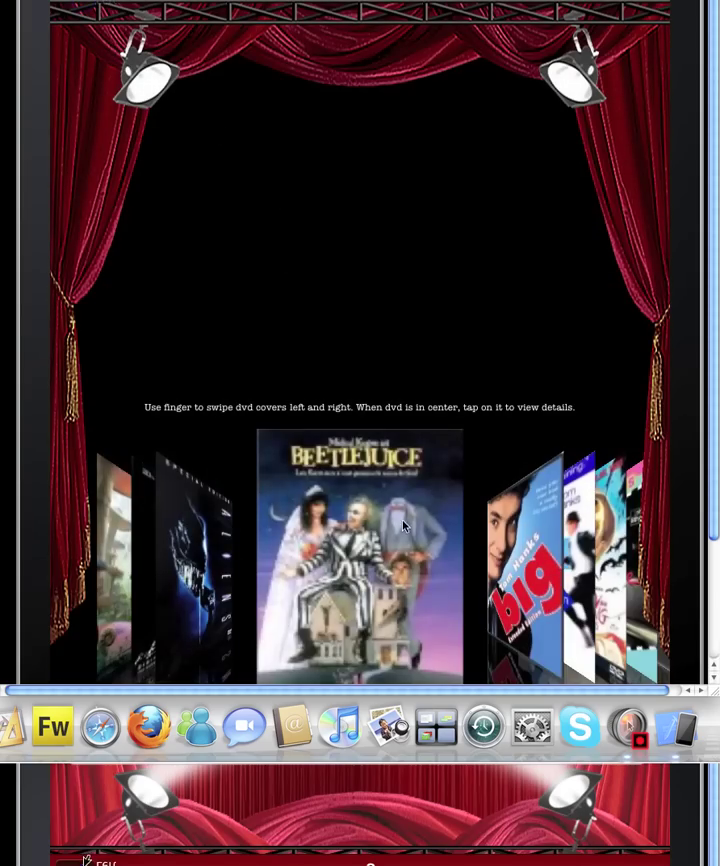
left_click_drag(403, 526, 409, 517)
scroll(493, 480, "down", 3)
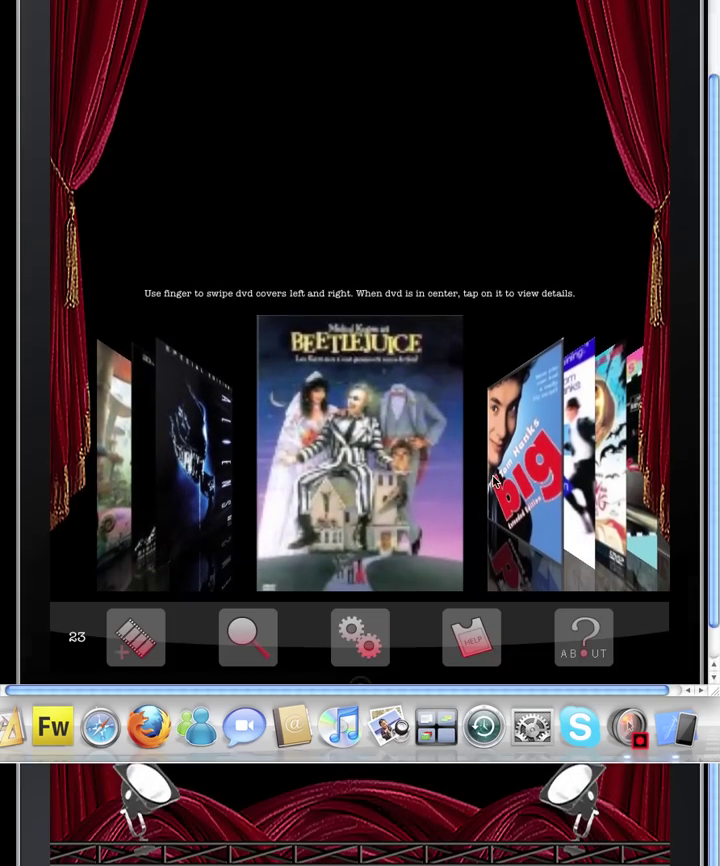
left_click(253, 630)
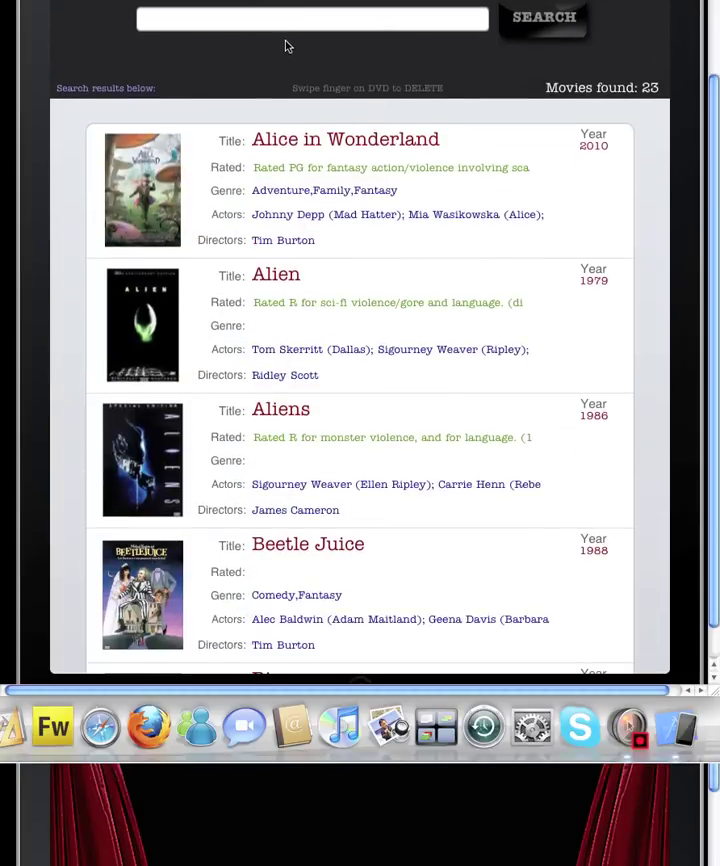
left_click(282, 29)
type("family")
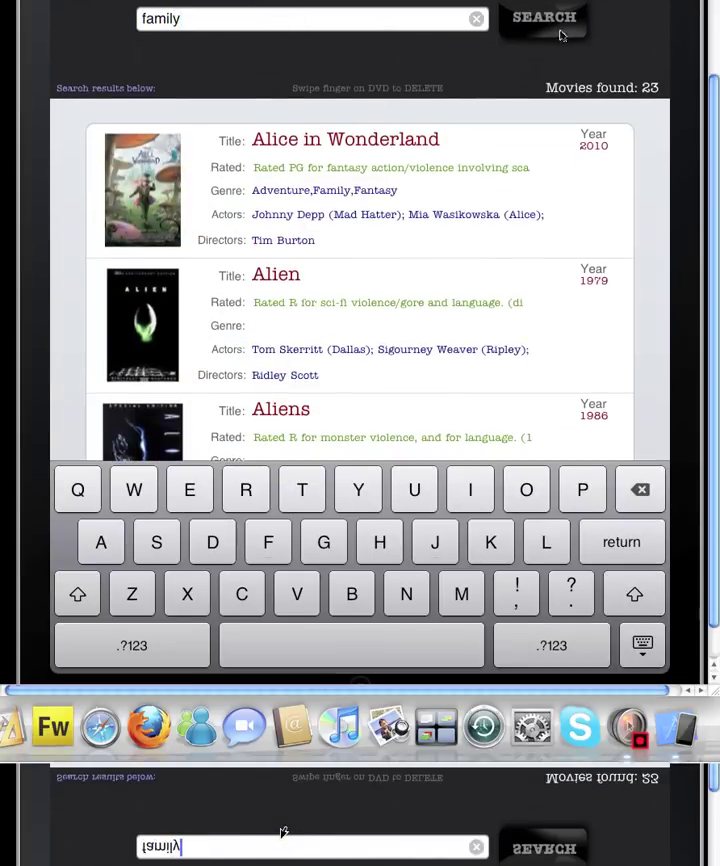
left_click(561, 36)
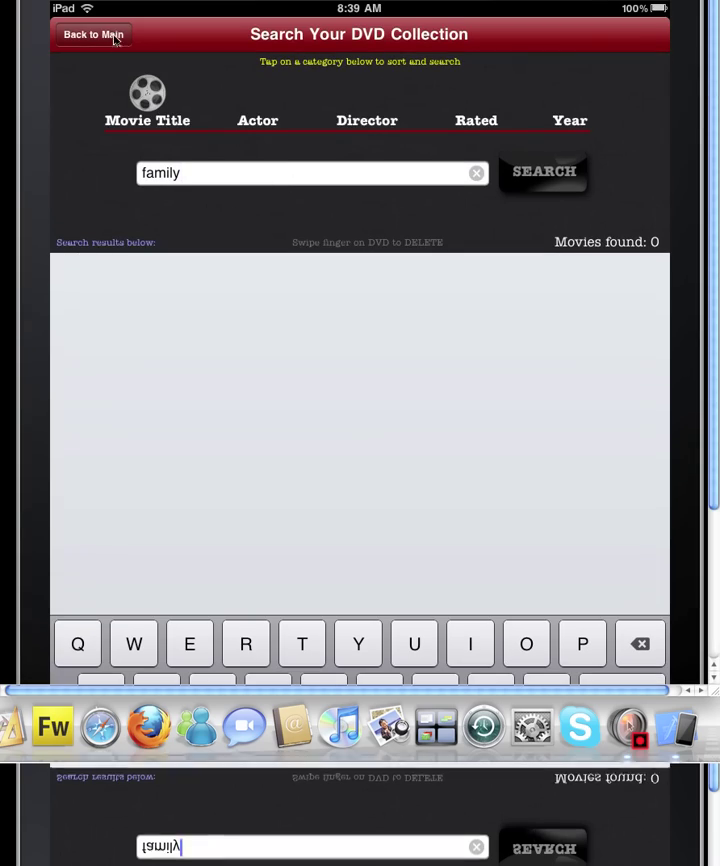
left_click(112, 38)
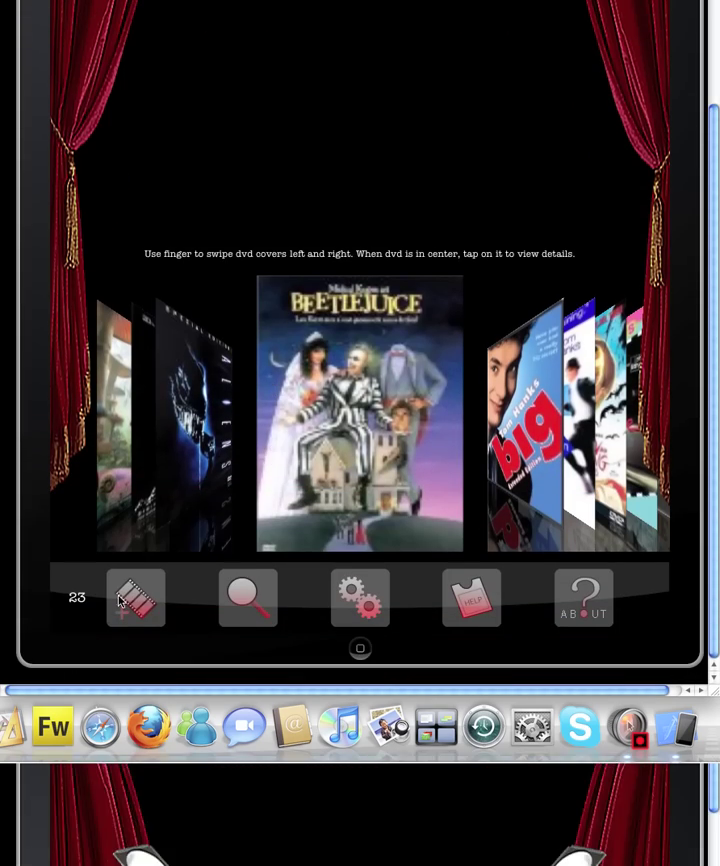
left_click(300, 520)
- Auto-load The Family Man (2000) from a 'family man' search and save it
left_click(316, 78)
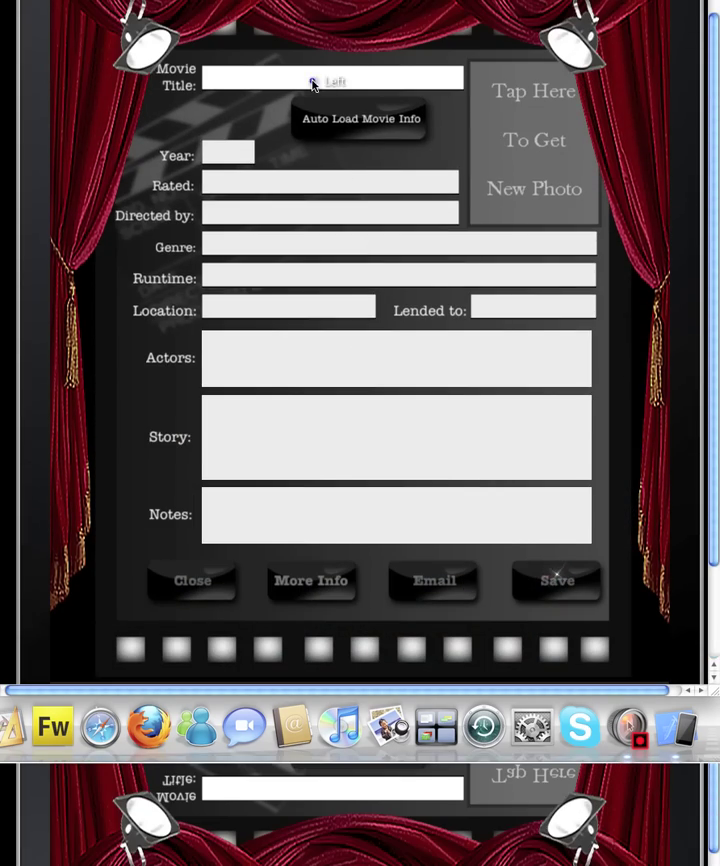
left_click(336, 108)
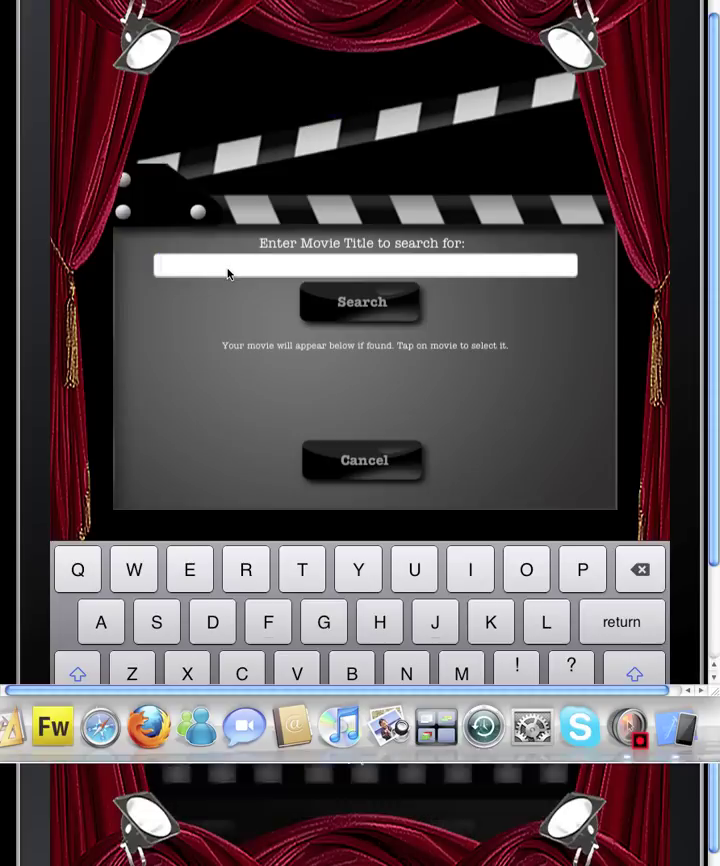
type("family man")
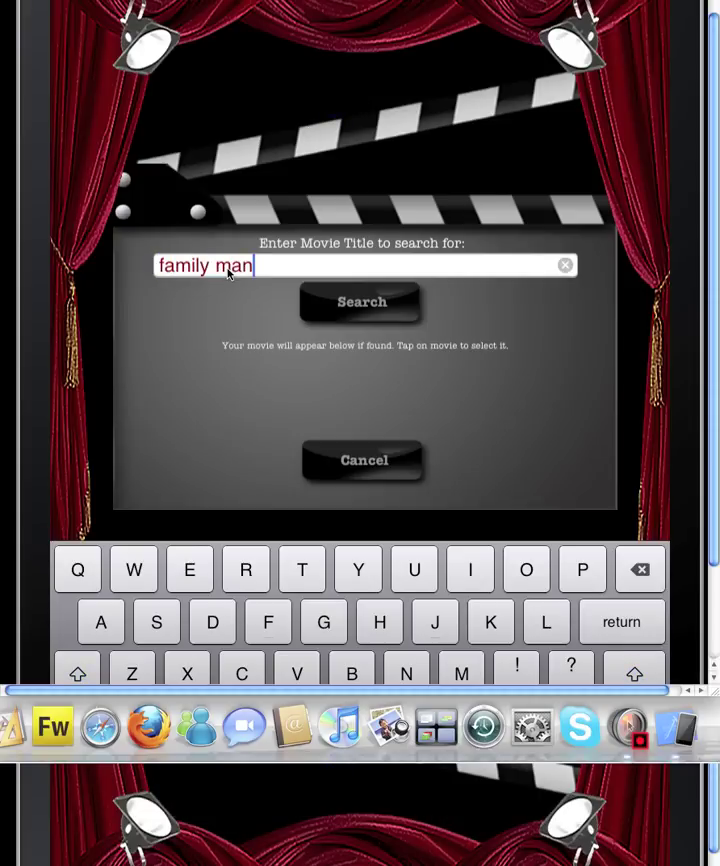
left_click(360, 308)
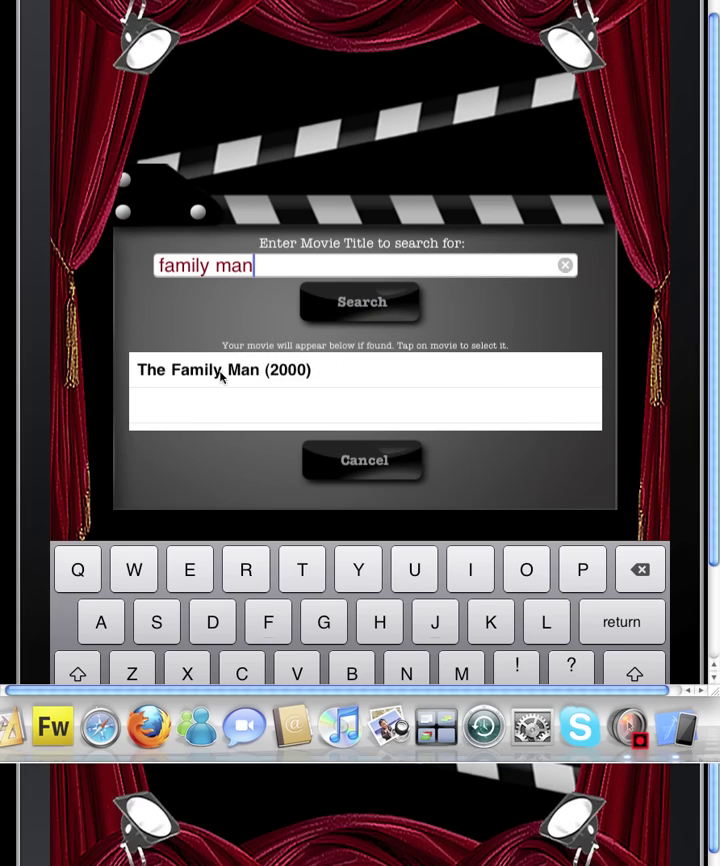
left_click(207, 375)
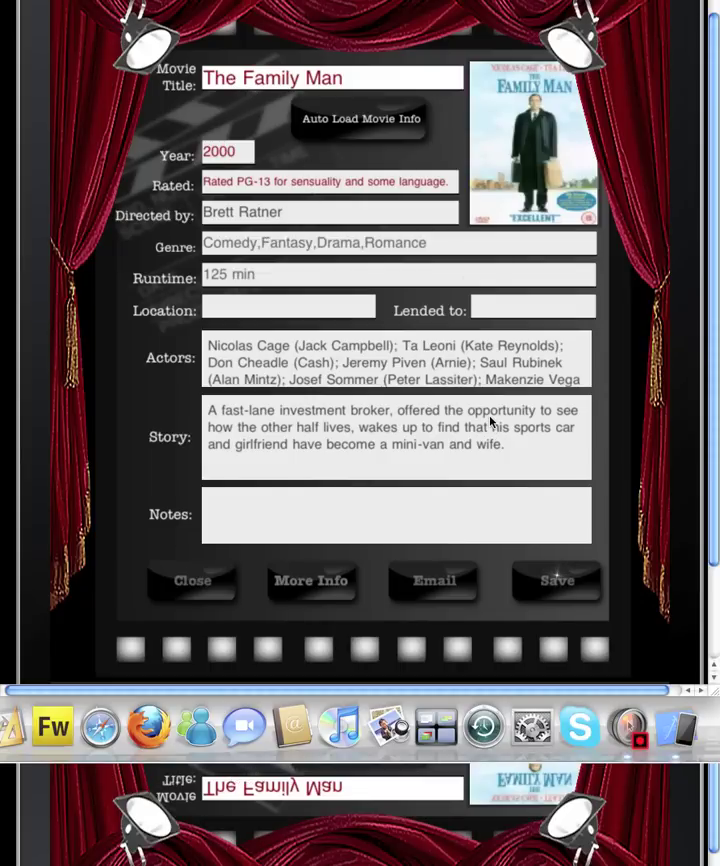
left_click(563, 588)
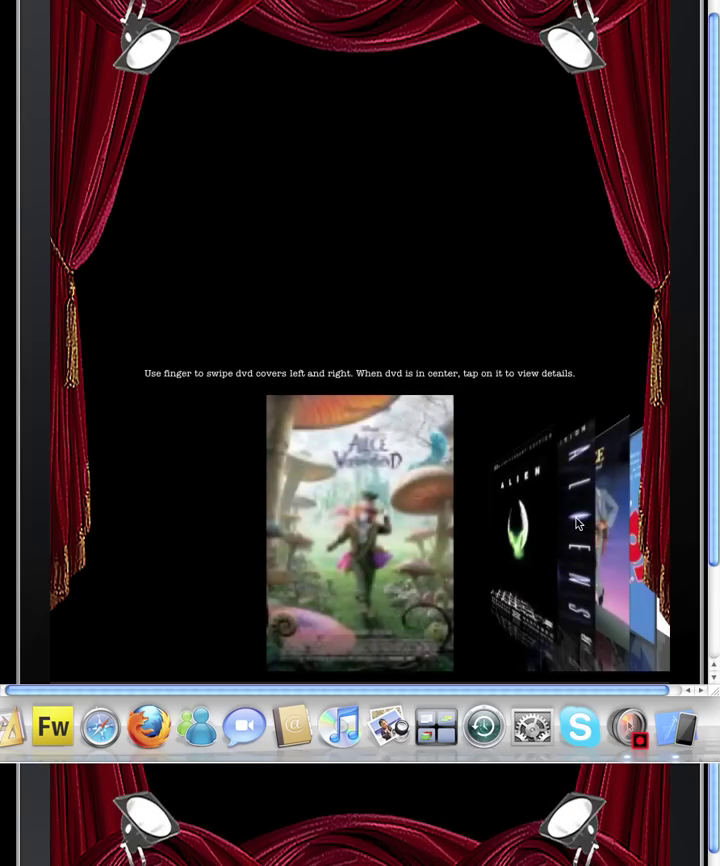
- Swipe to the Family Man cover and open its details, titled "Family Man"
mouse_move(577, 522)
left_mouse_down()
mouse_move(449, 526)
mouse_move(281, 514)
left_mouse_up()
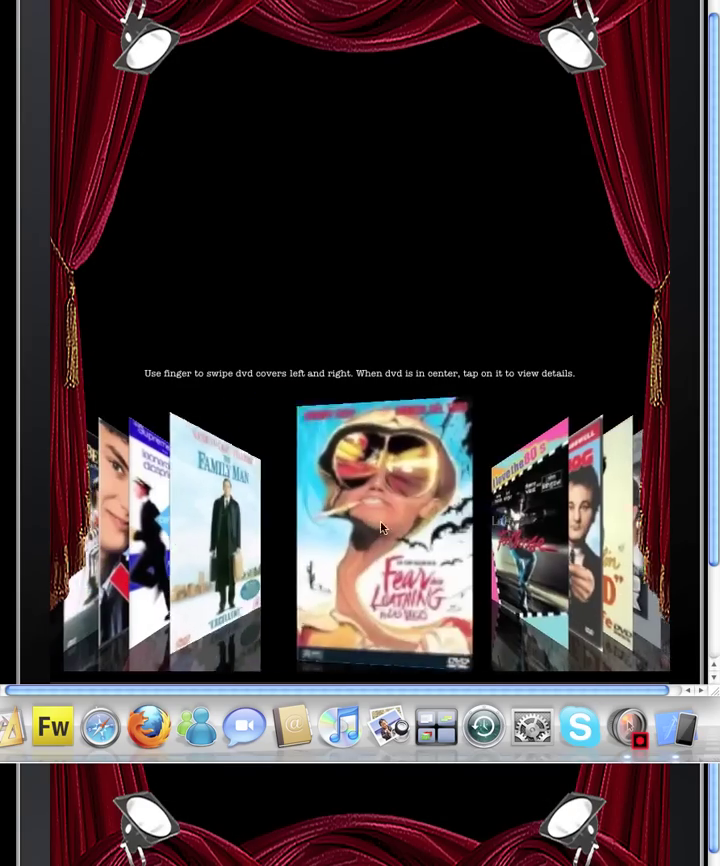
left_click_drag(381, 527, 408, 528)
left_click(366, 523)
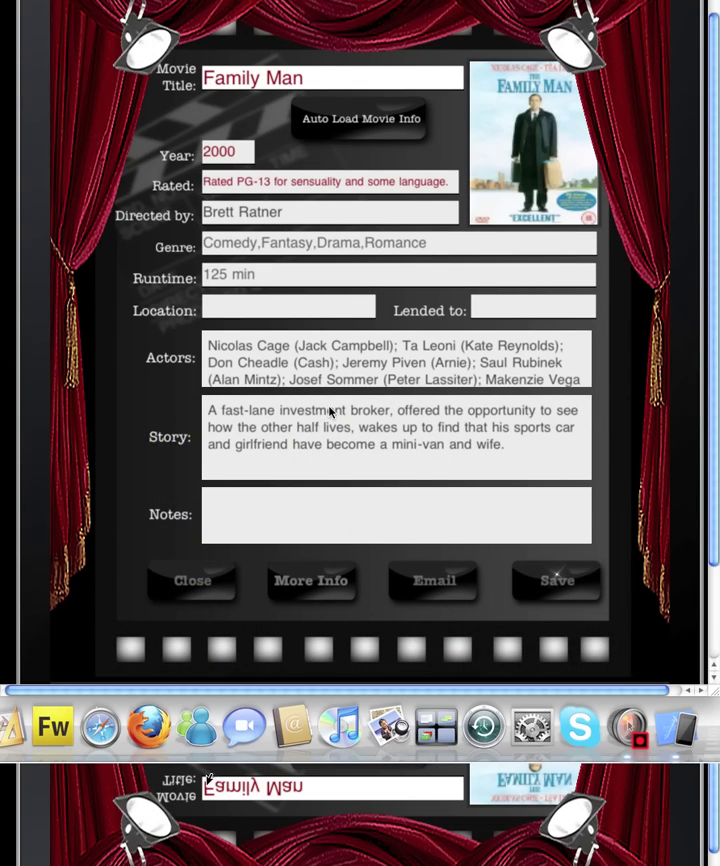
- In Settings, toggle Remove 'THE' off and back on, then switch Curtain Animations off
scroll(330, 411, "down", 3)
left_click(362, 594)
scroll(360, 222, "down", 5)
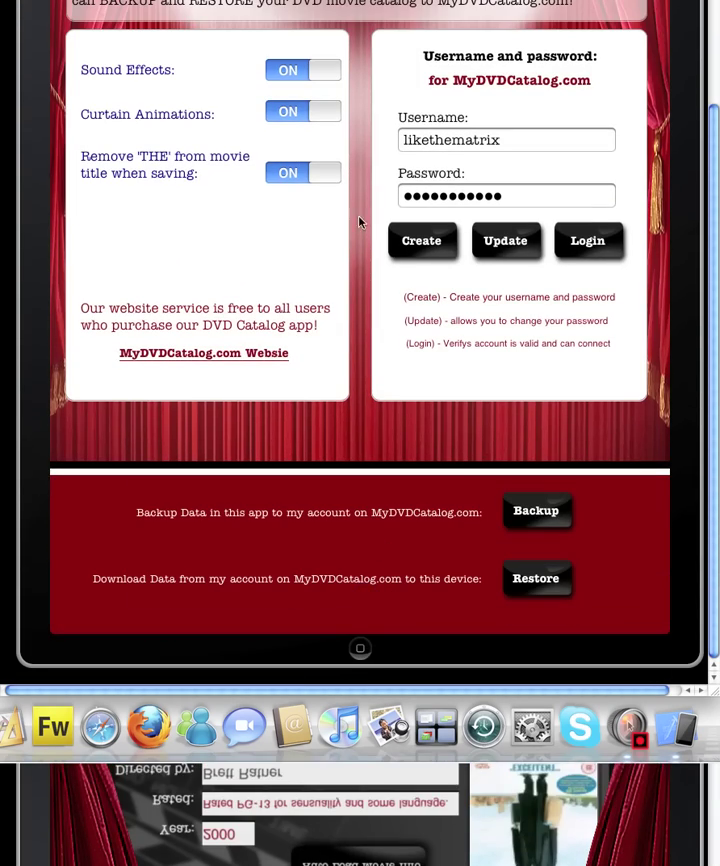
left_click(291, 185)
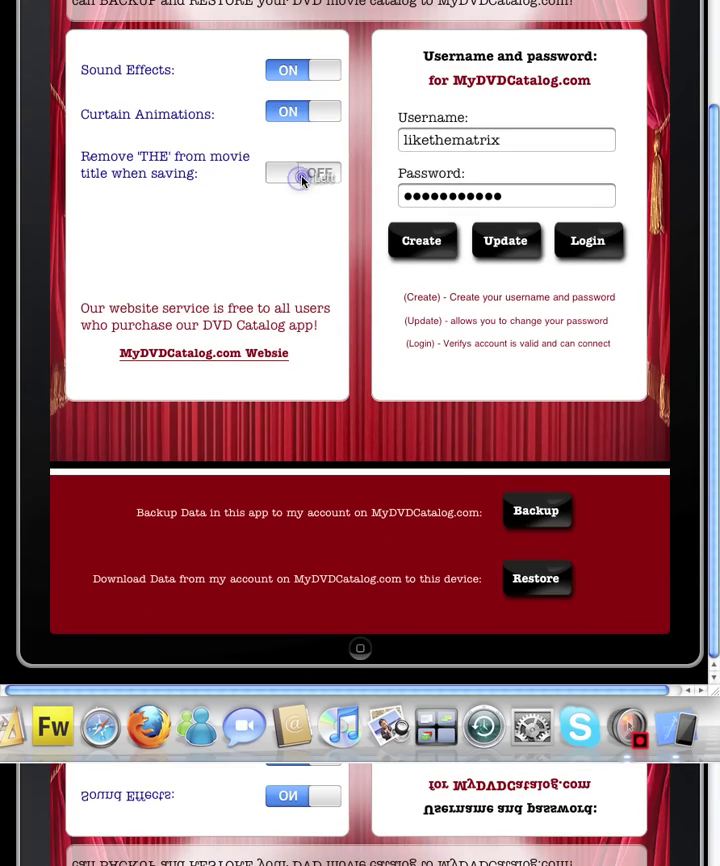
left_click(302, 176)
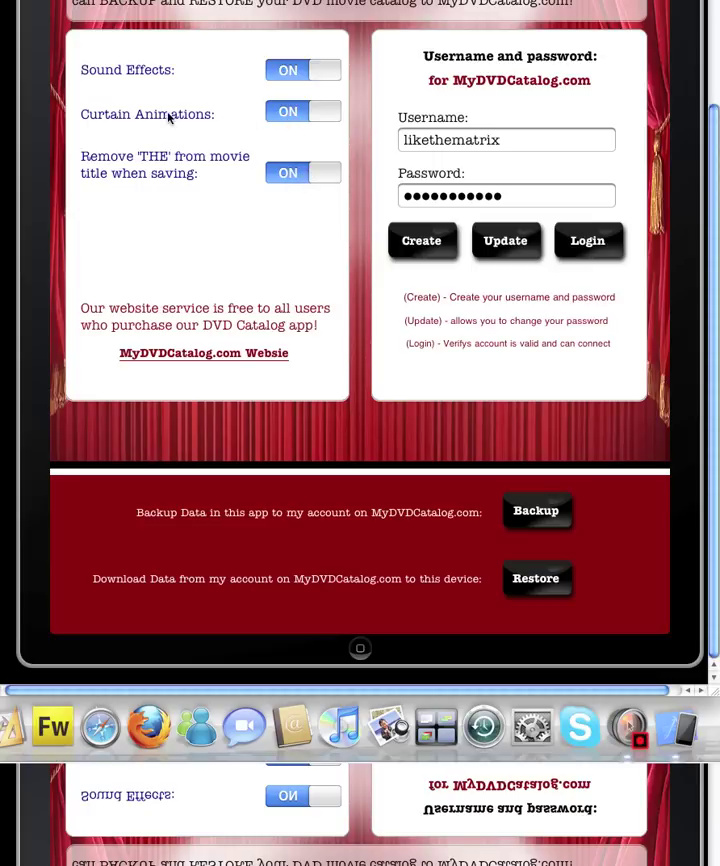
left_click(309, 114)
- Return to the cover flow and exit DVD Catalog to the iPad home screen
scroll(296, 161, "up", 5)
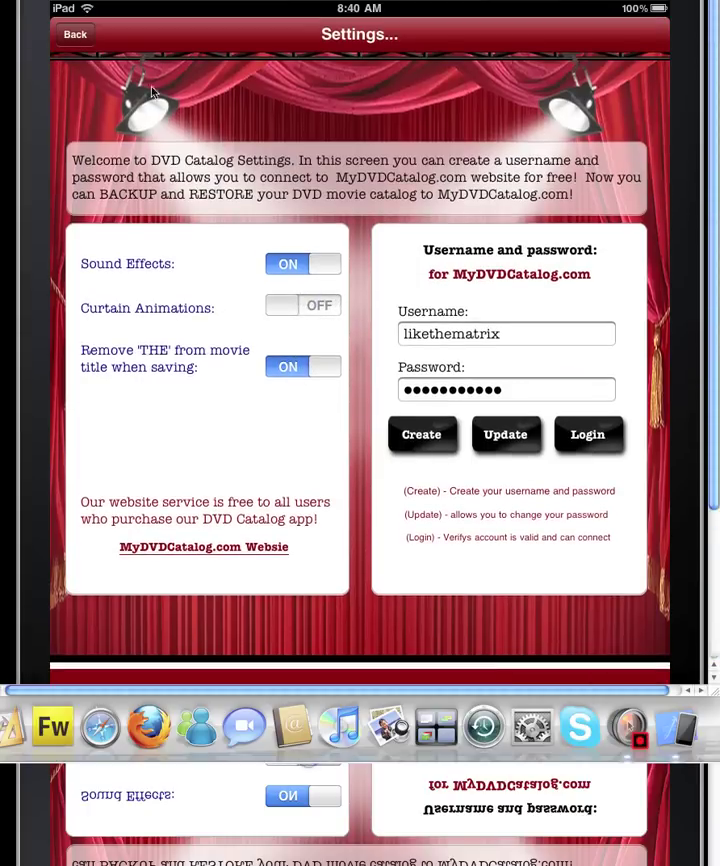
left_click(78, 34)
scroll(280, 252, "down", 5)
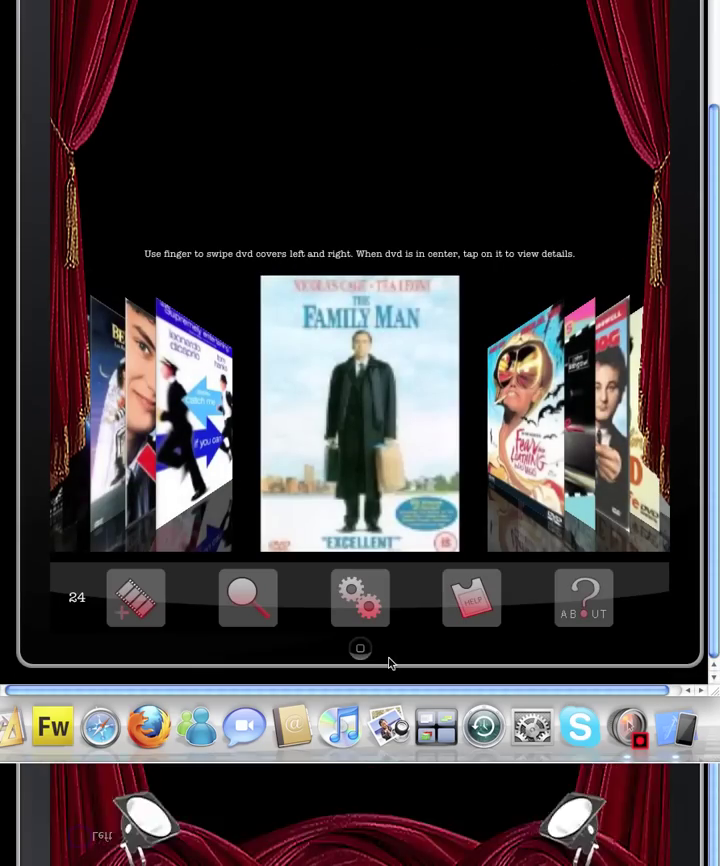
left_click(361, 648)
- Relaunch DVDCatalog from the home screen and swipe through its 24-movie cover flow
scroll(418, 300, "up", 5)
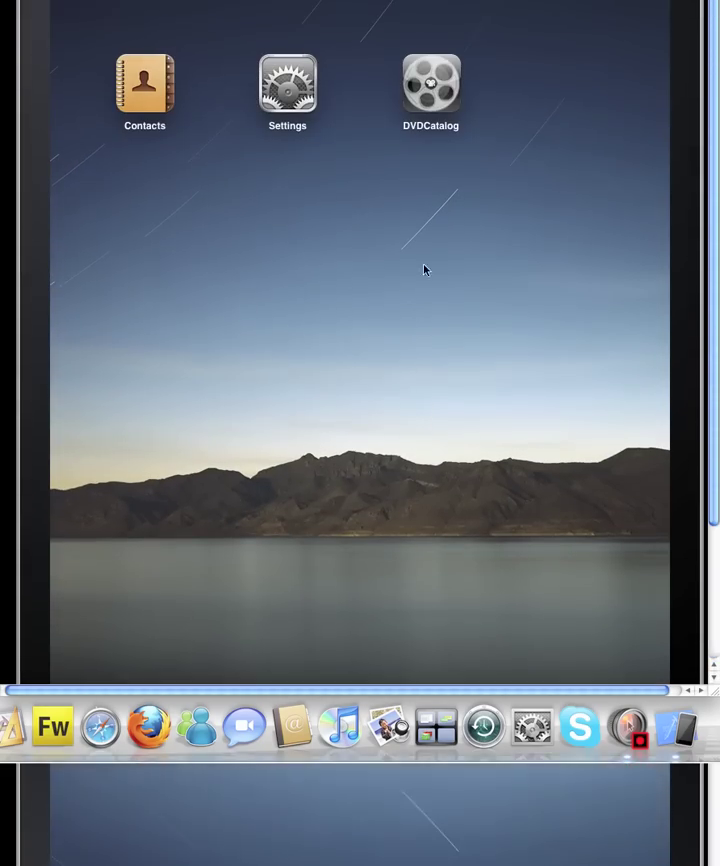
left_click(429, 91)
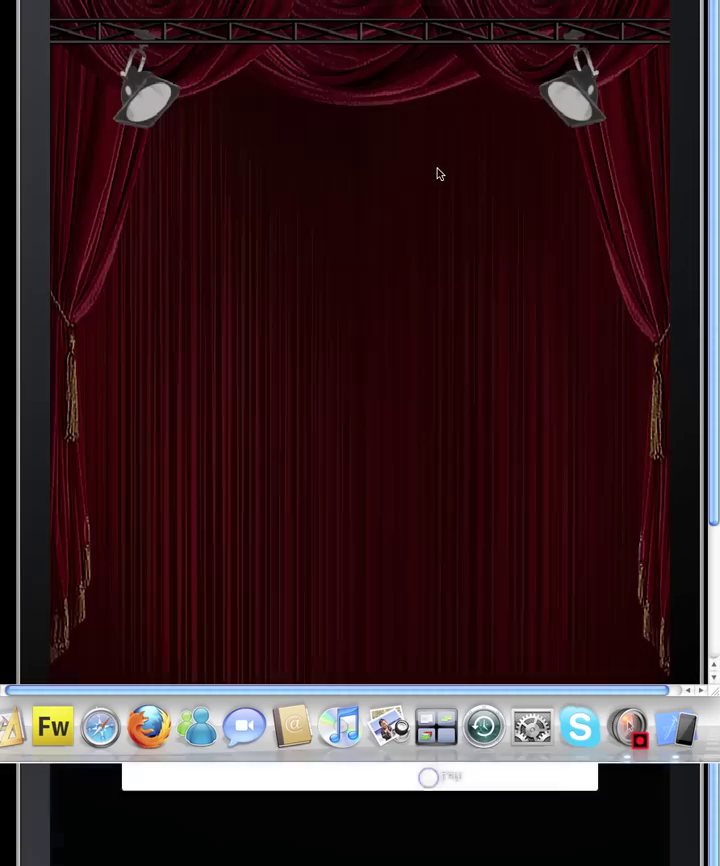
scroll(437, 174, "down", 3)
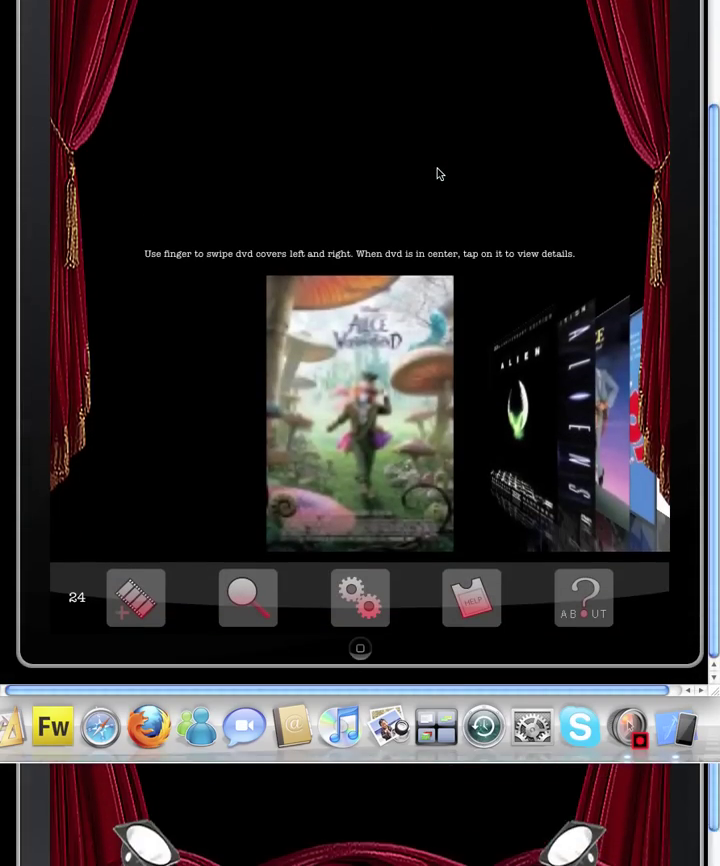
mouse_move(515, 316)
left_mouse_down()
mouse_move(321, 381)
mouse_move(524, 444)
left_mouse_up()
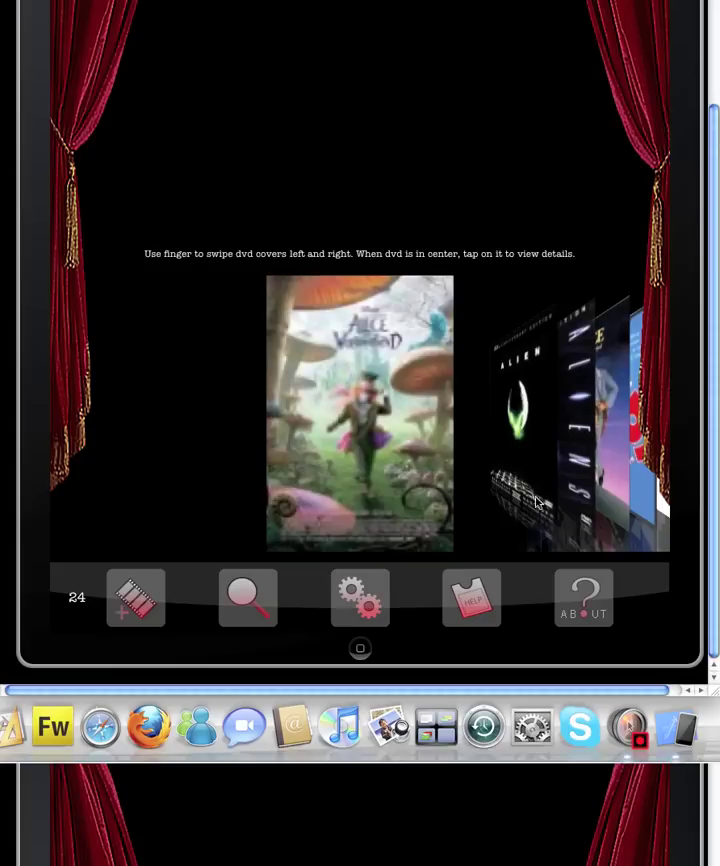
left_click(477, 611)
scroll(445, 522, "down", 5)
scroll(430, 505, "up", 2)
scroll(424, 491, "up", 1)
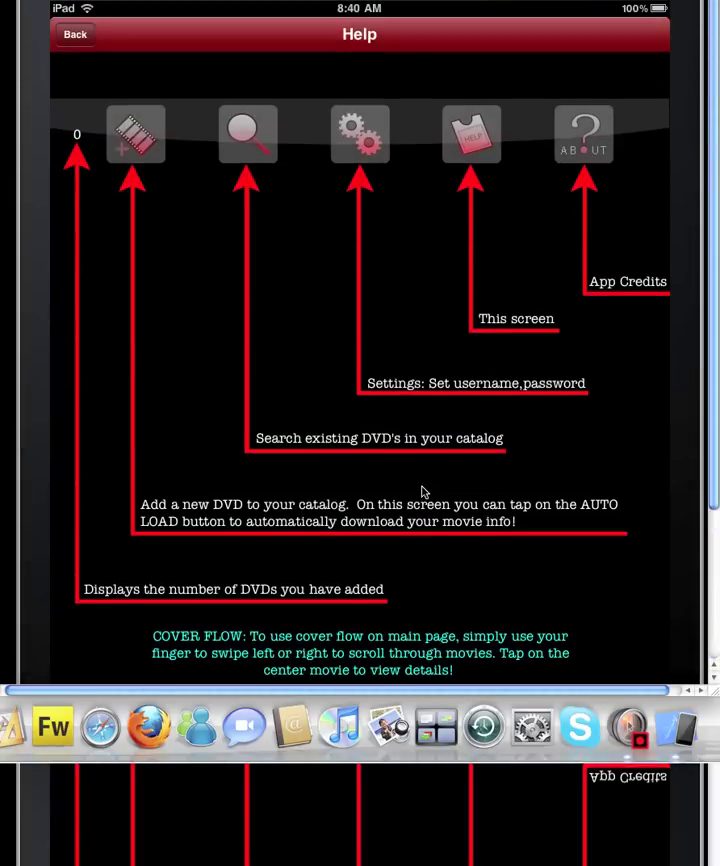
scroll(424, 491, "down", 5)
scroll(397, 541, "up", 5)
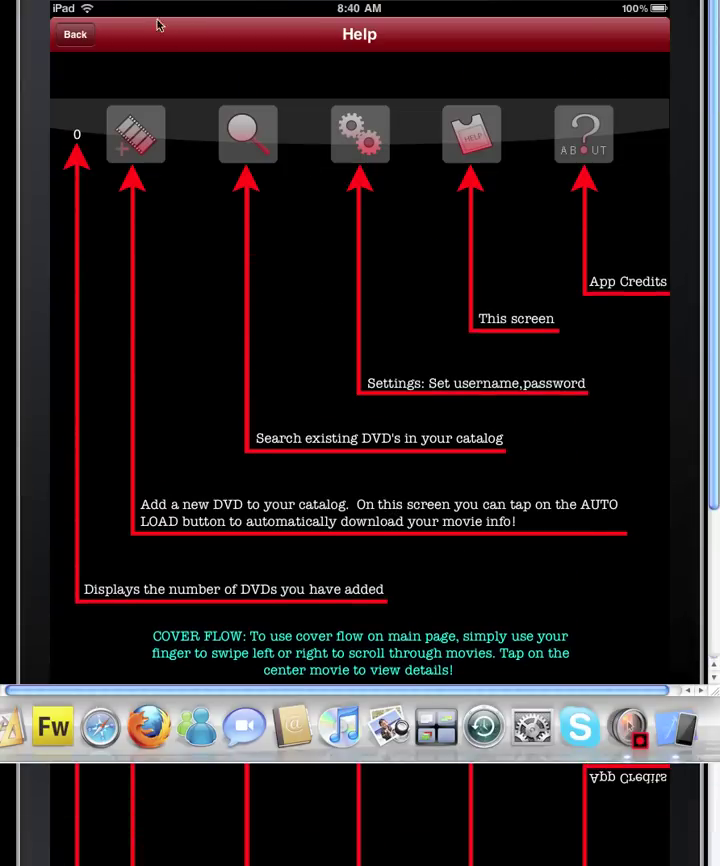
left_click(88, 38)
scroll(350, 290, "down", 3)
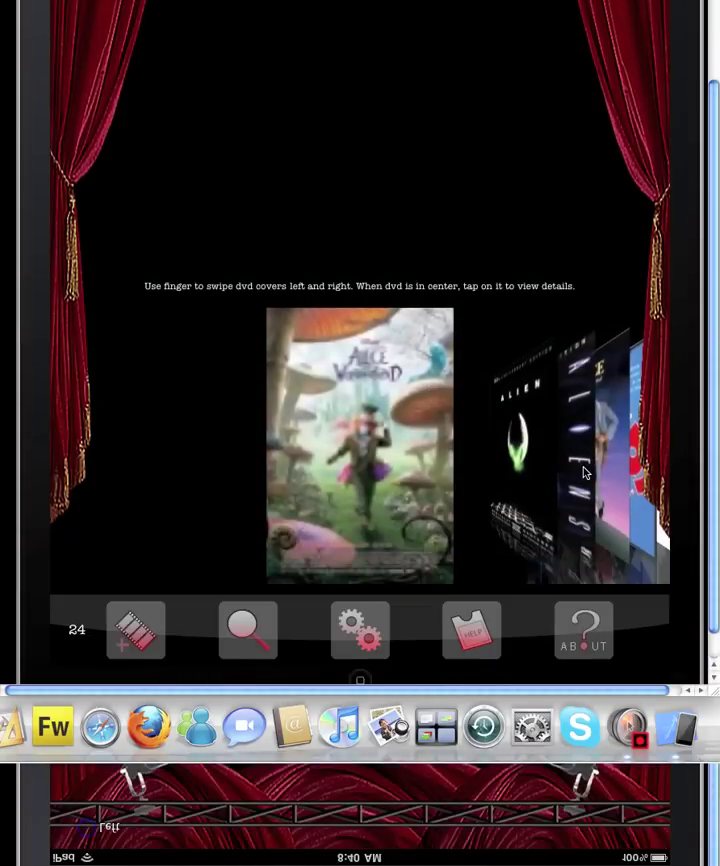
left_click(580, 632)
left_click_drag(507, 457, 477, 181)
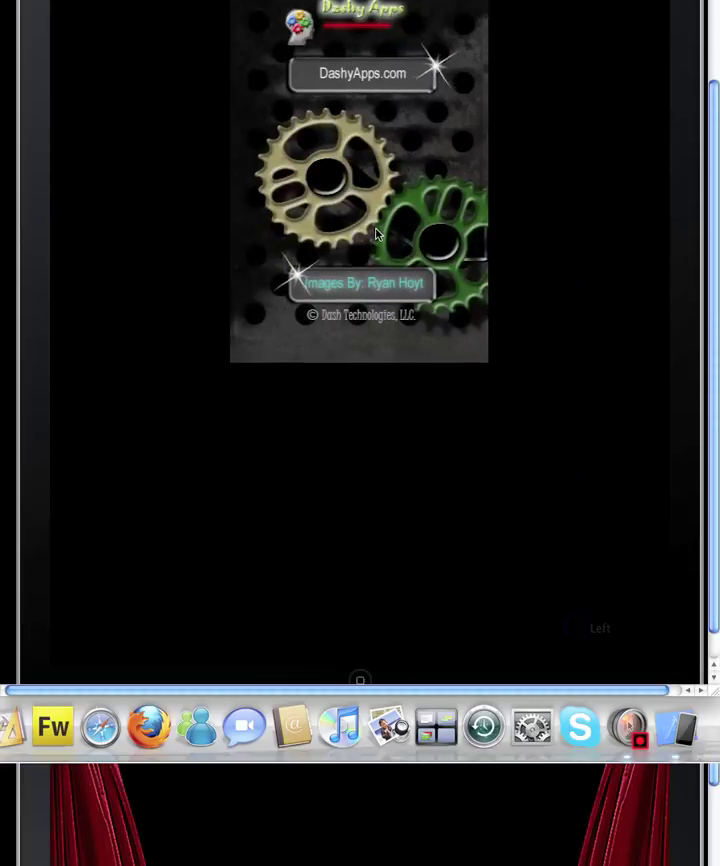